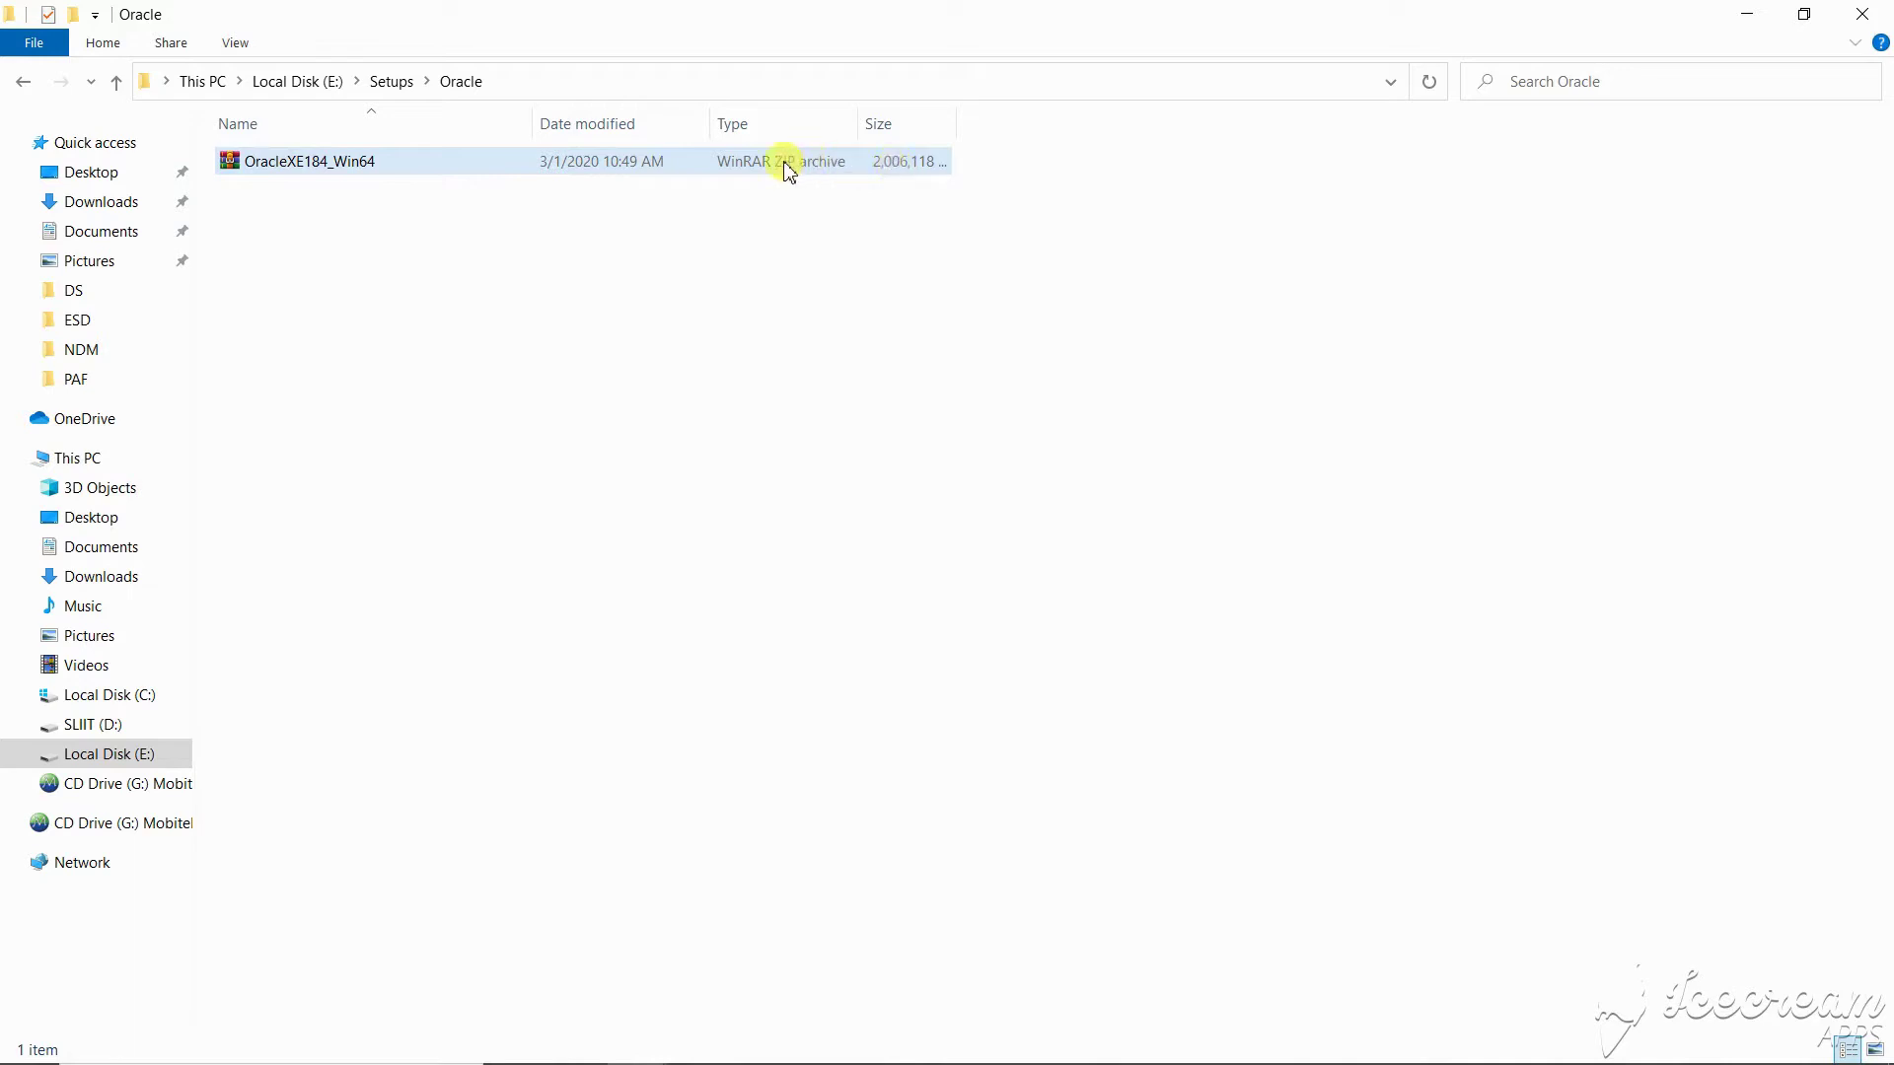
# - Bring up the context menu for the OracleXE184_Win64 archive in E:\Setups\Oracle
pyautogui.rightClick(792, 165)
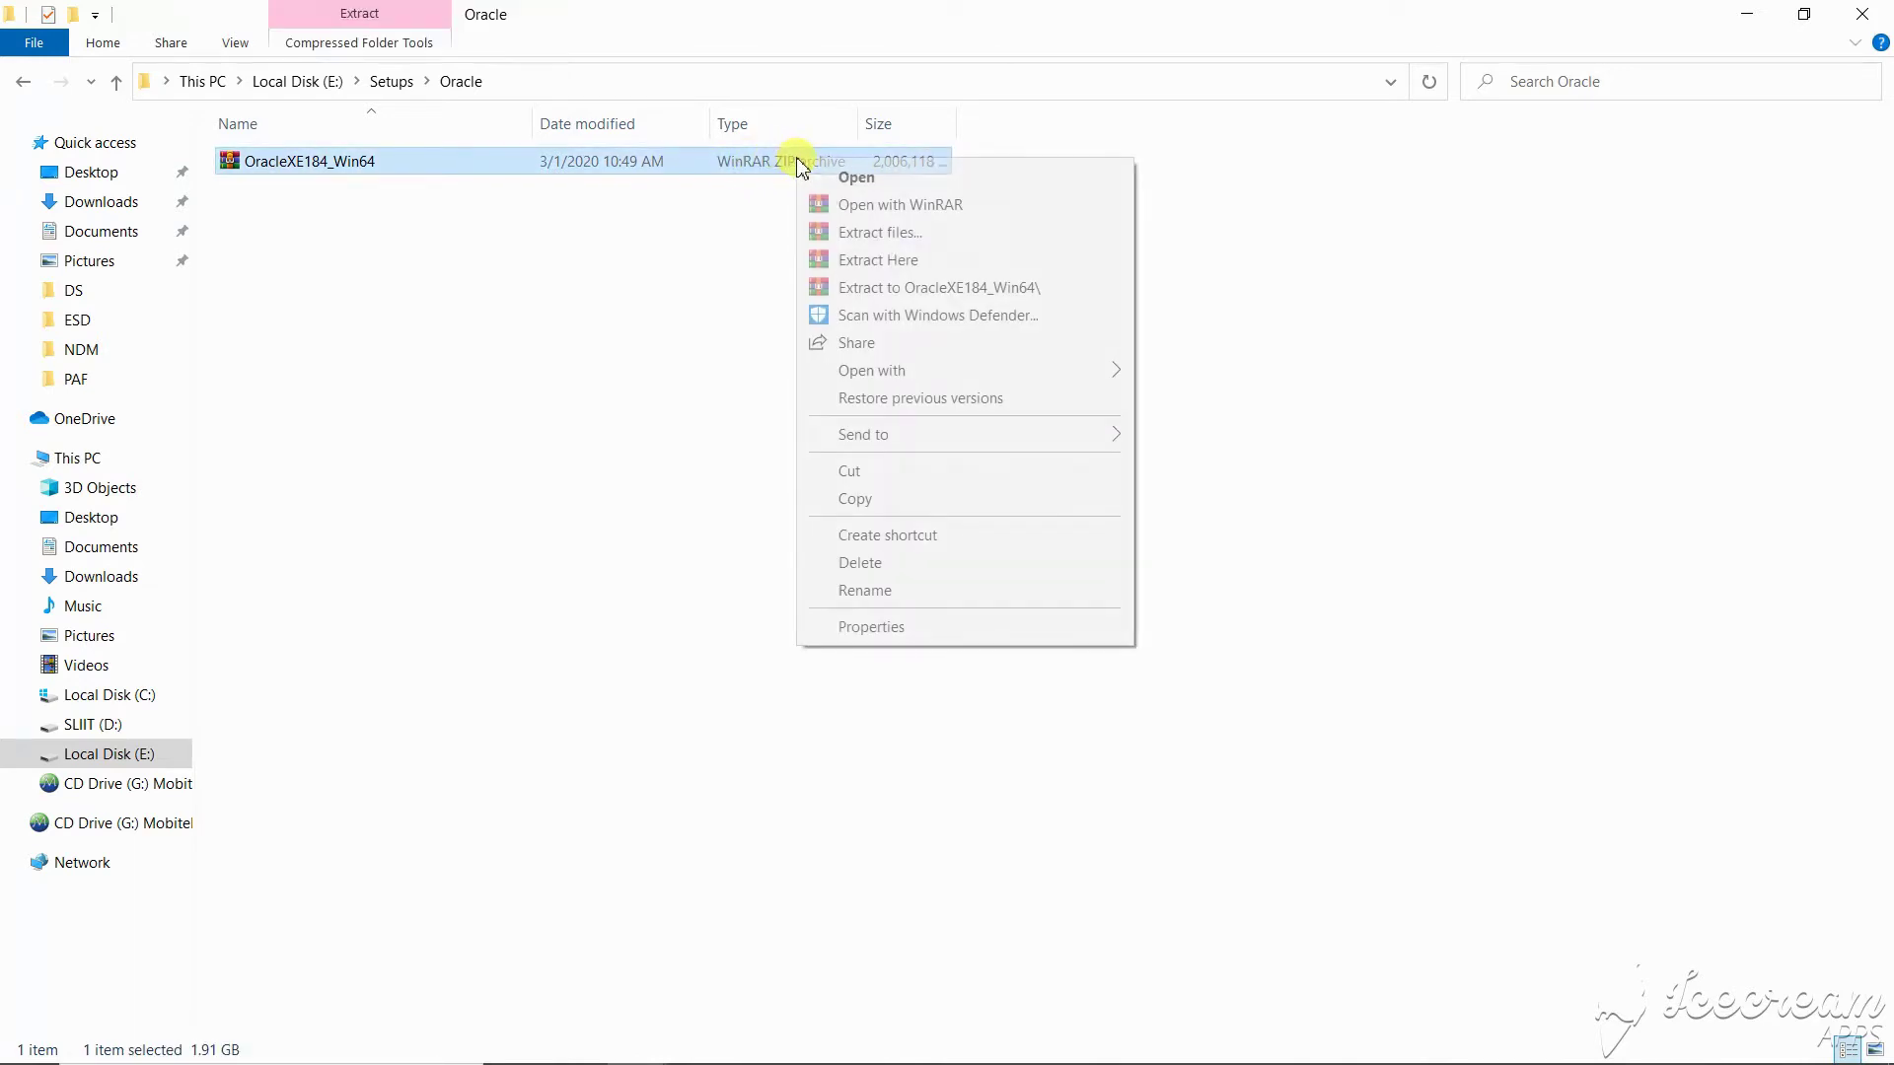
# - Extract the archive to the default path E:\Setups\Oracle\OracleXE184_Win64
pyautogui.click(893, 241)
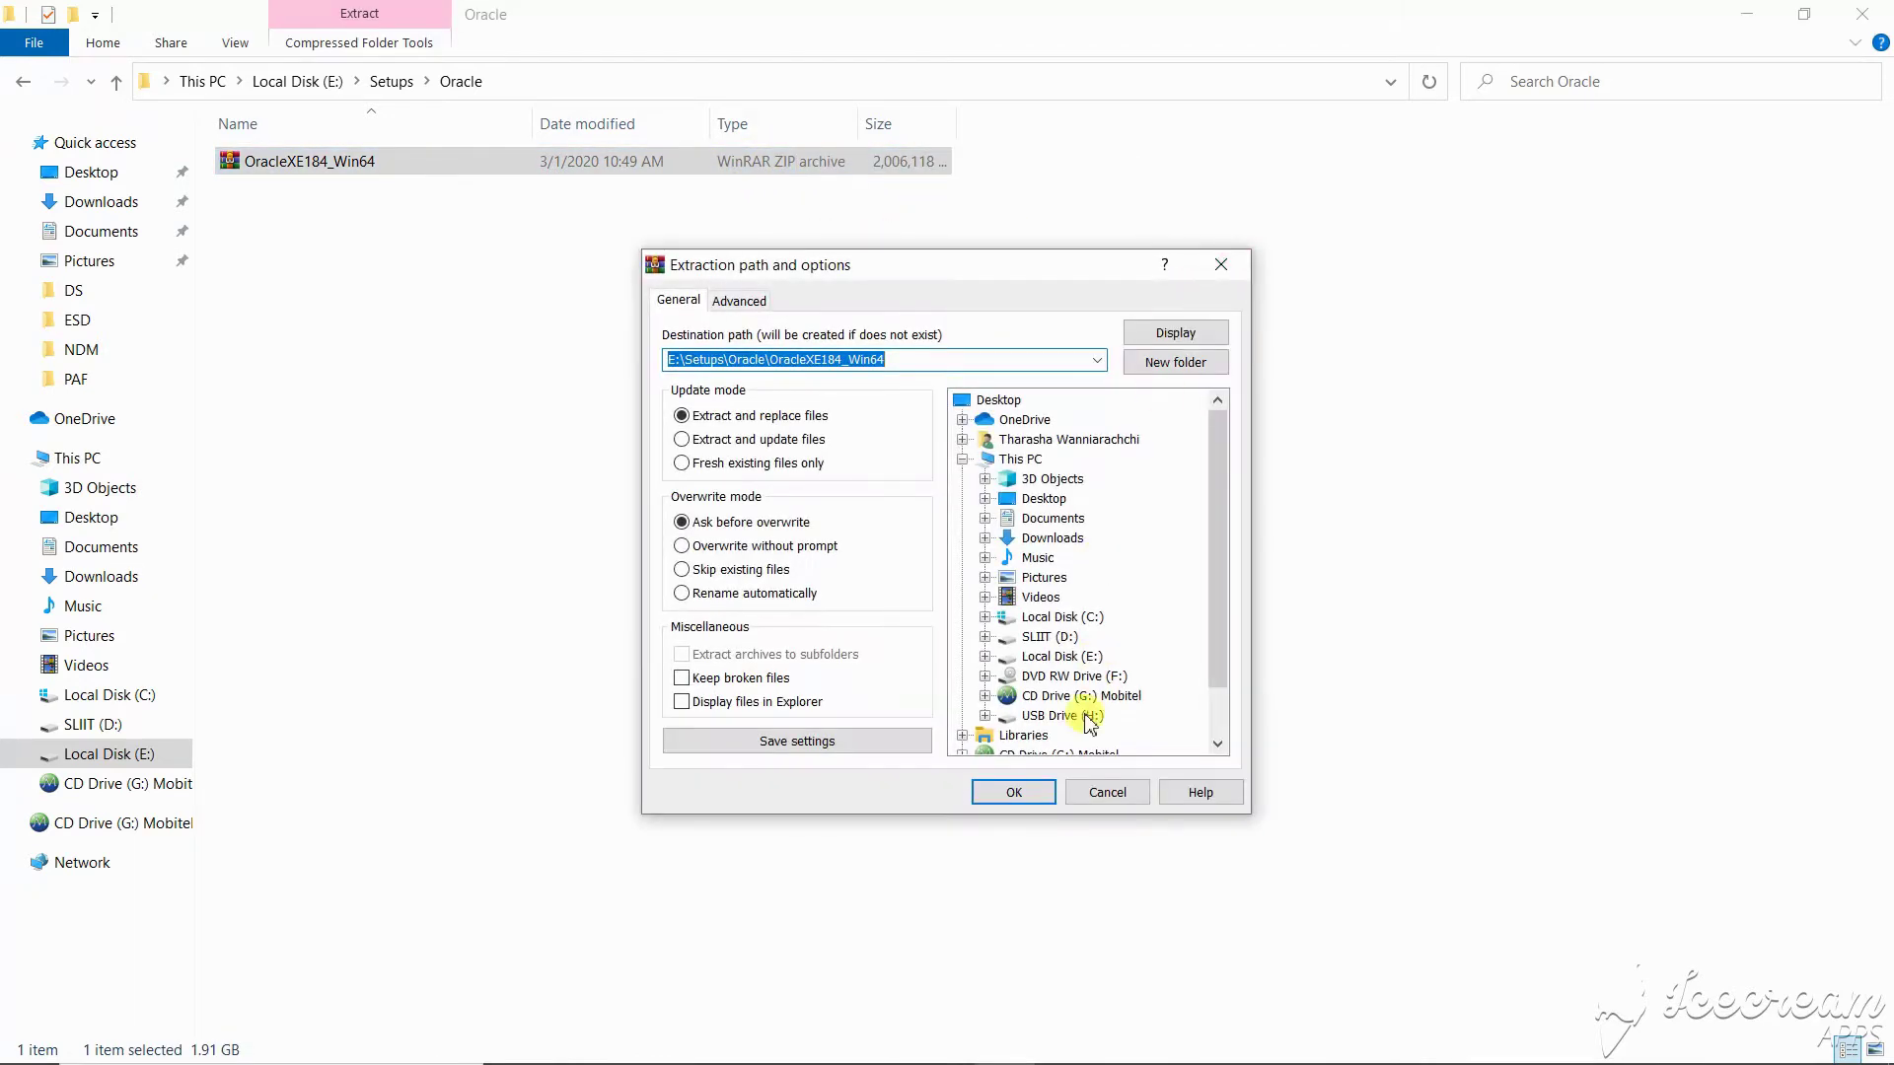
pyautogui.click(1021, 789)
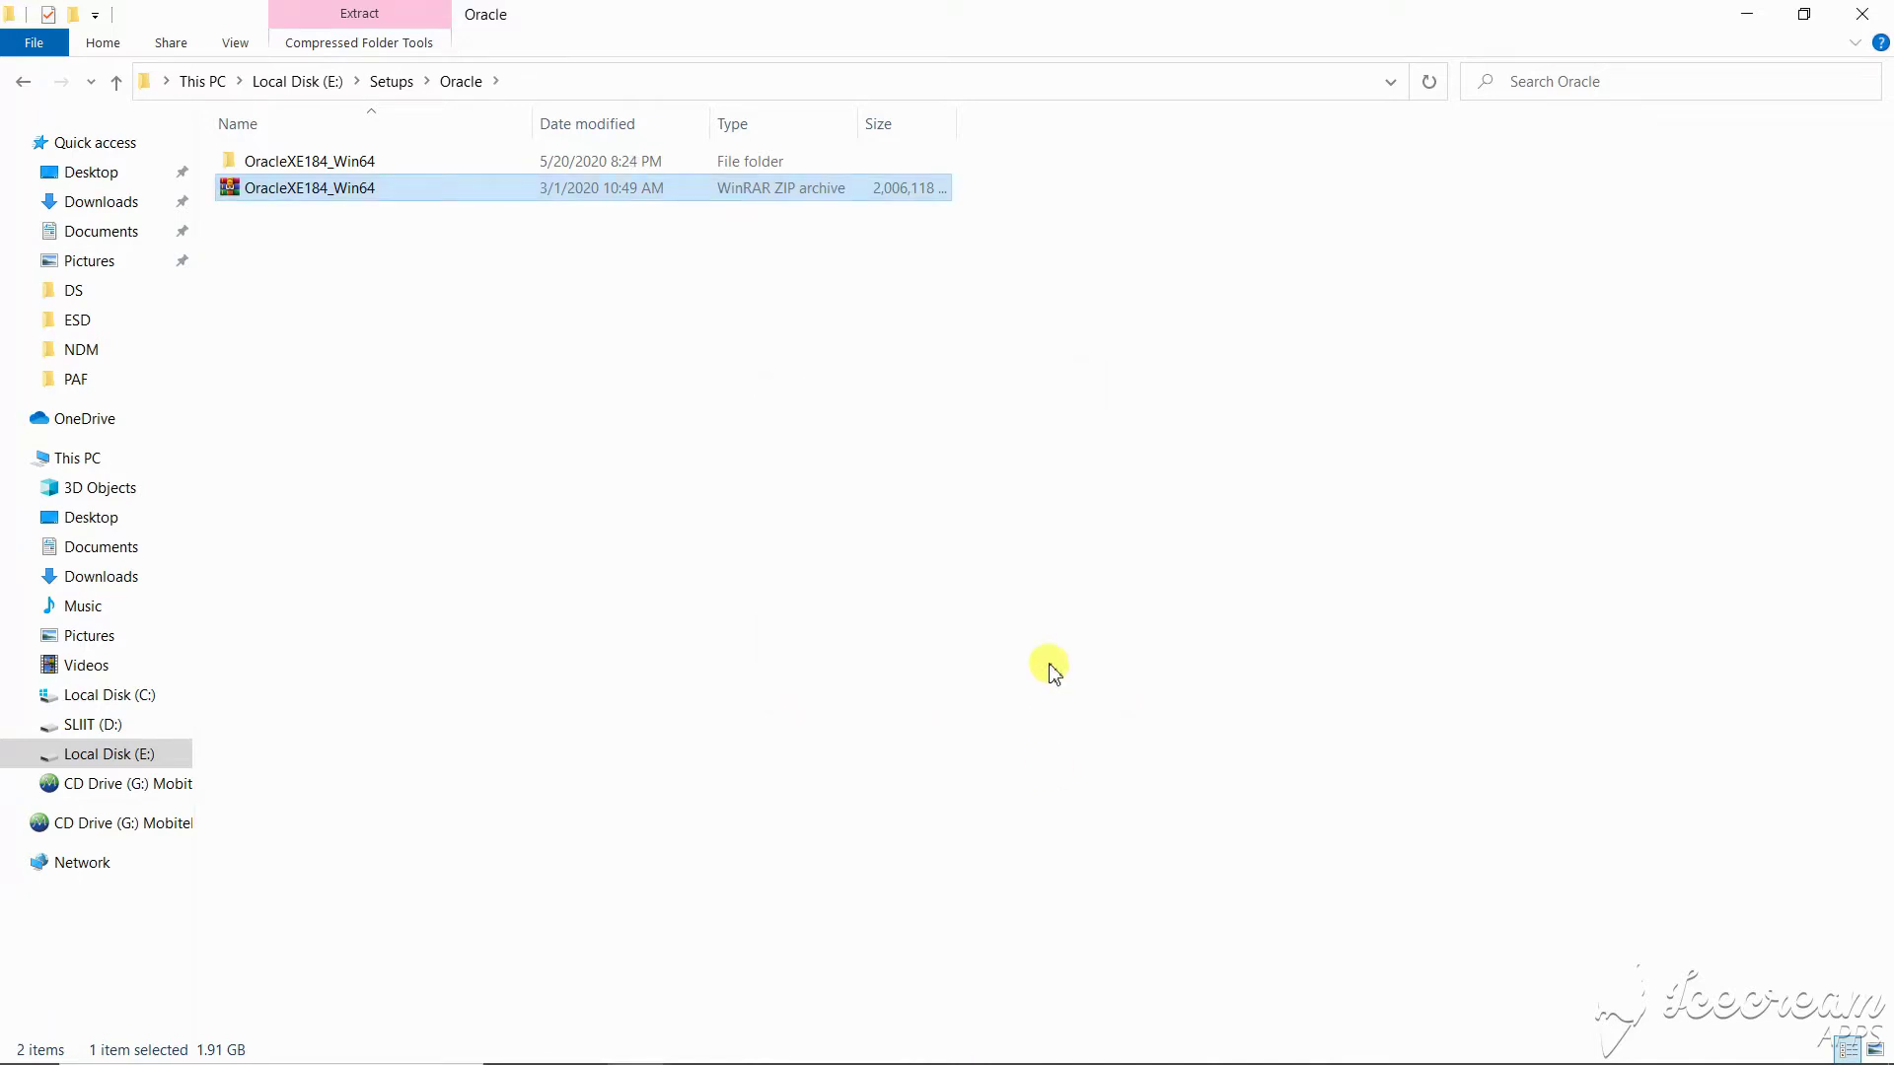
# - Open the extracted OracleXE184_Win64 folder and launch setup.exe
pyautogui.click(1051, 641)
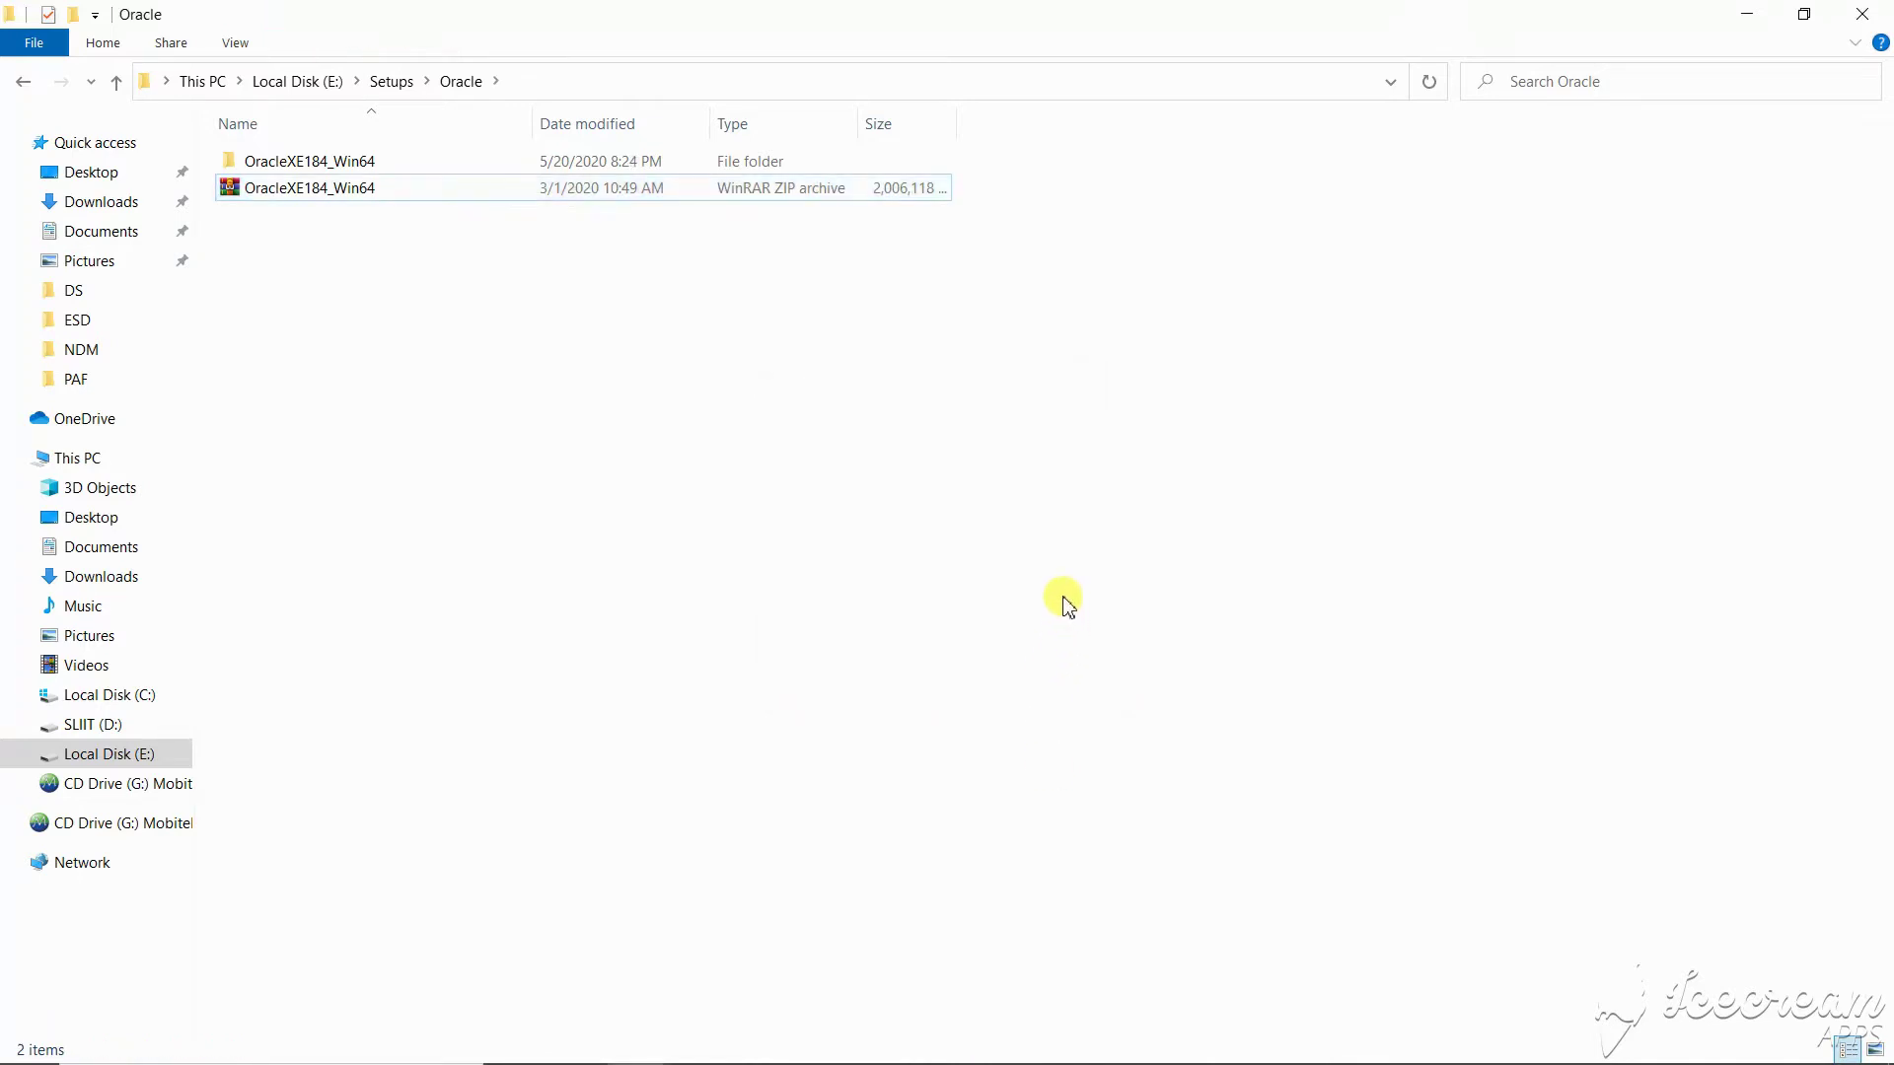
pyautogui.doubleClick(925, 161)
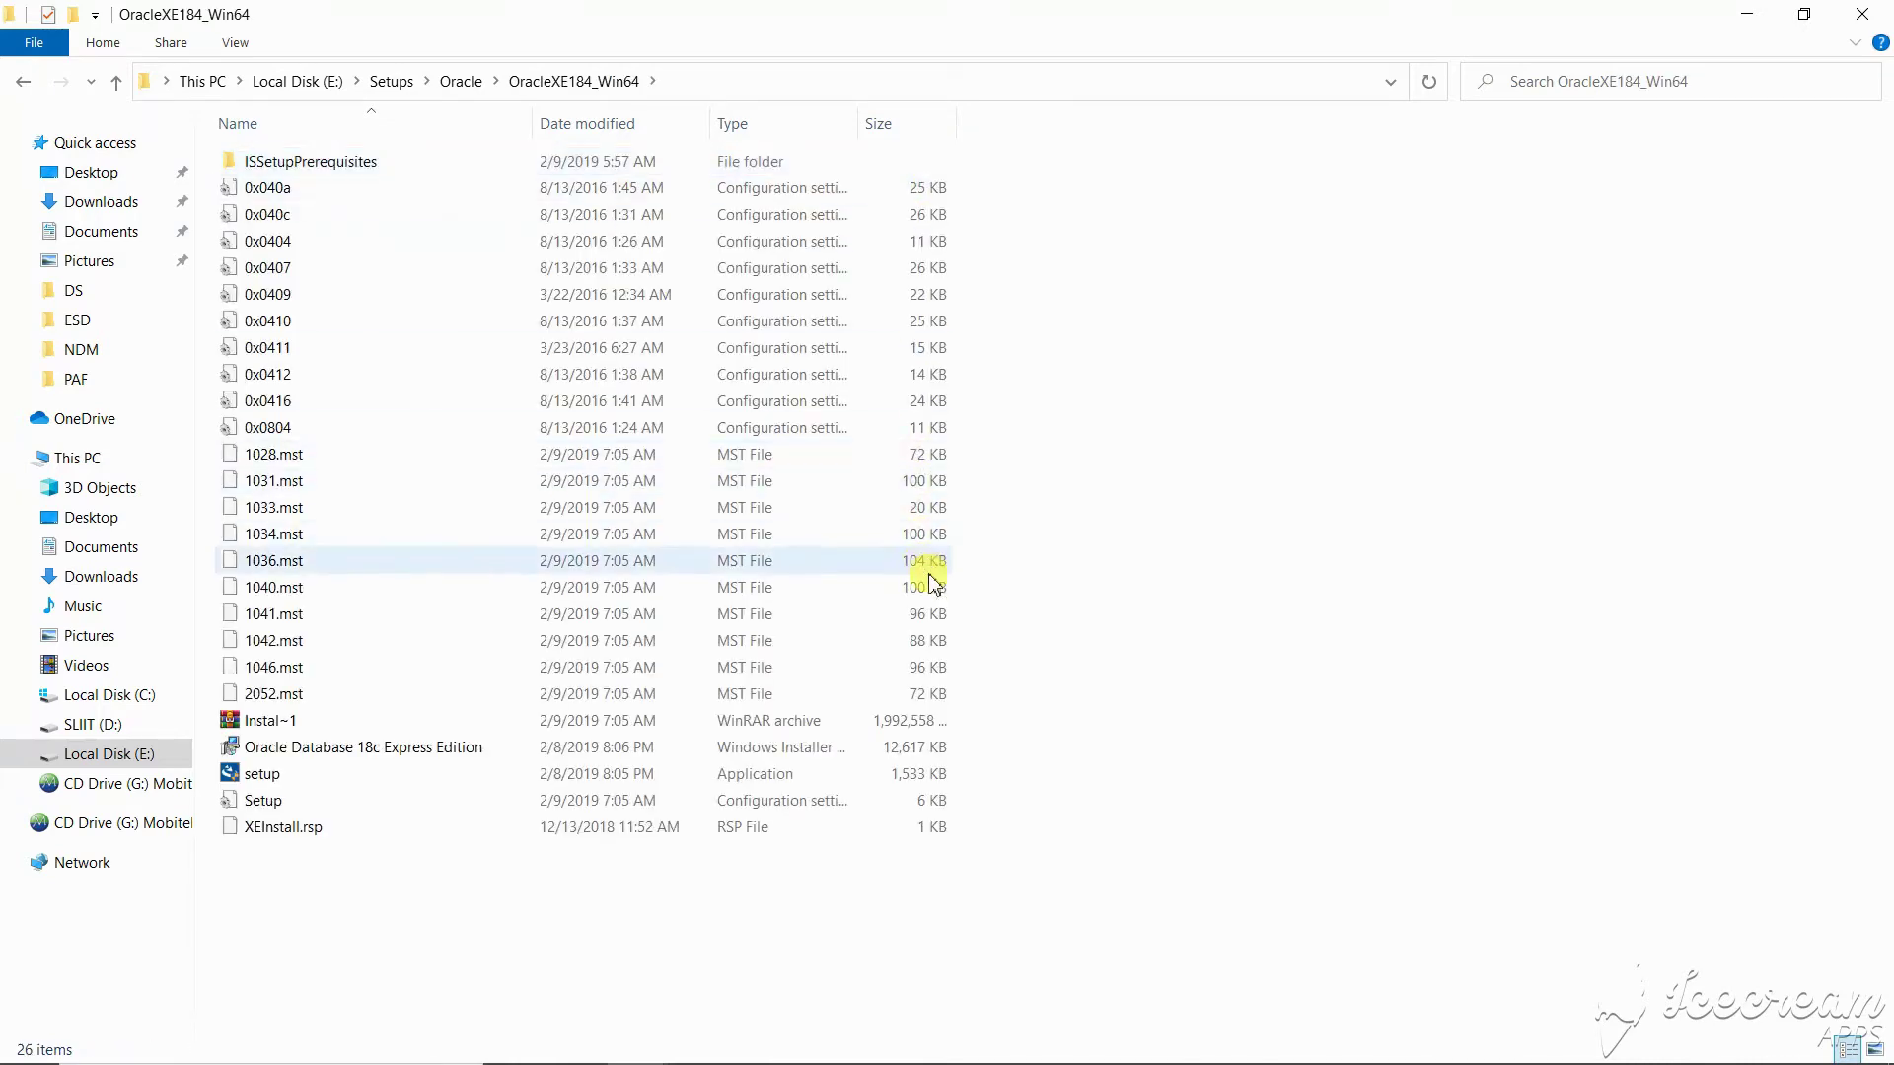
pyautogui.click(935, 774)
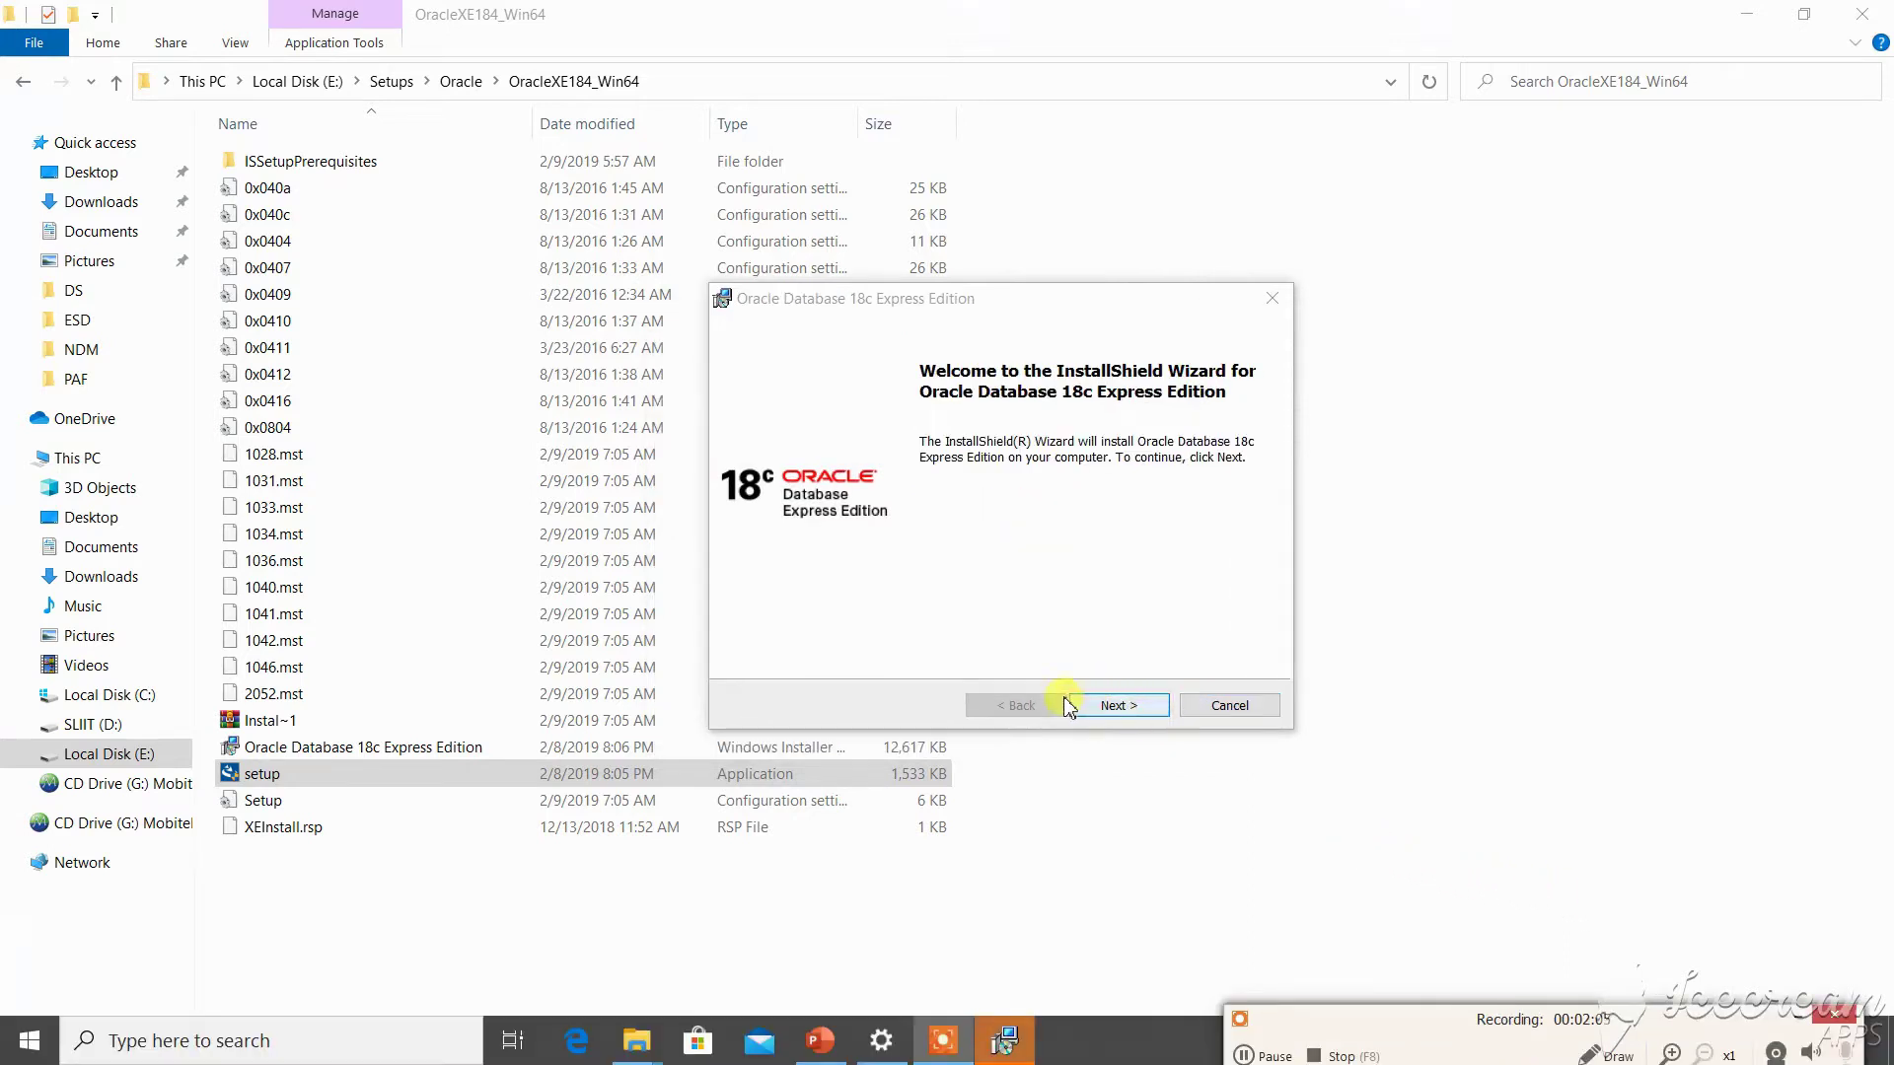
# - Accept the license agreement terms and keep the default destination folder
pyautogui.click(1155, 709)
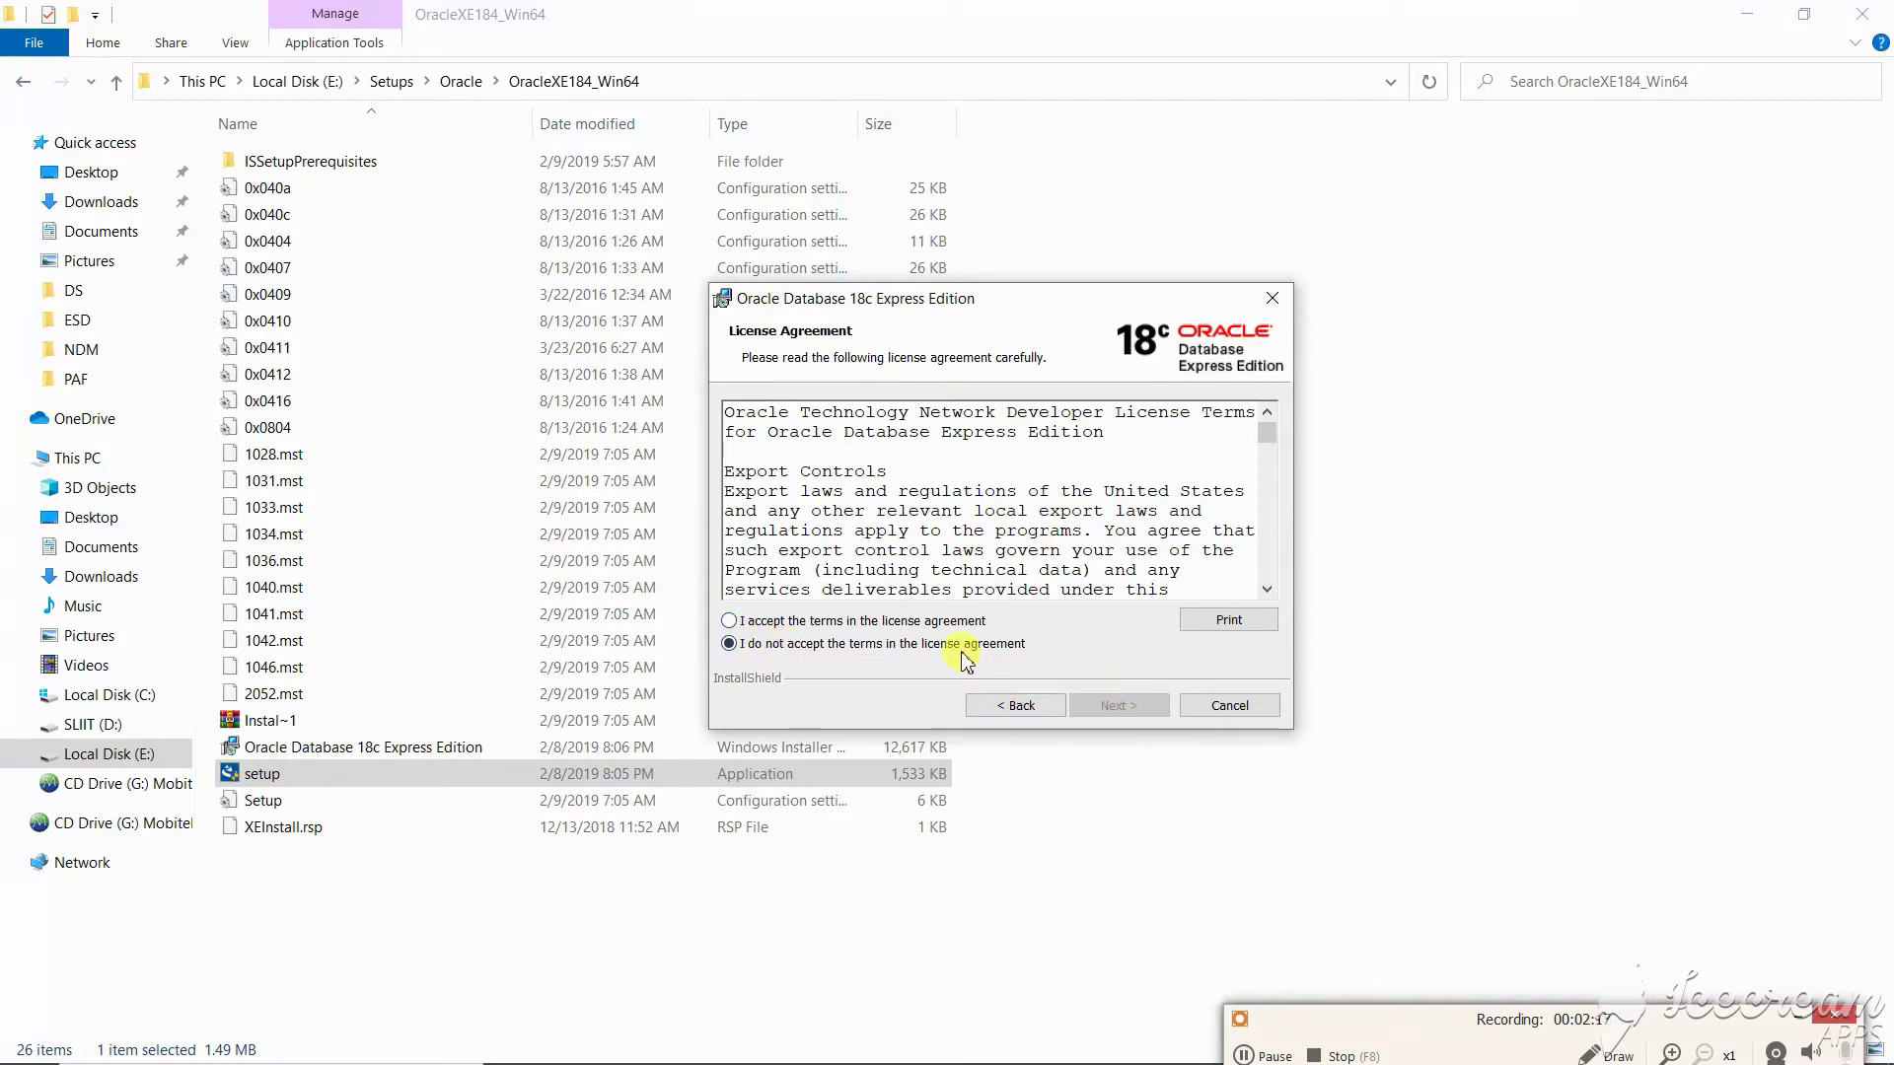
pyautogui.click(903, 623)
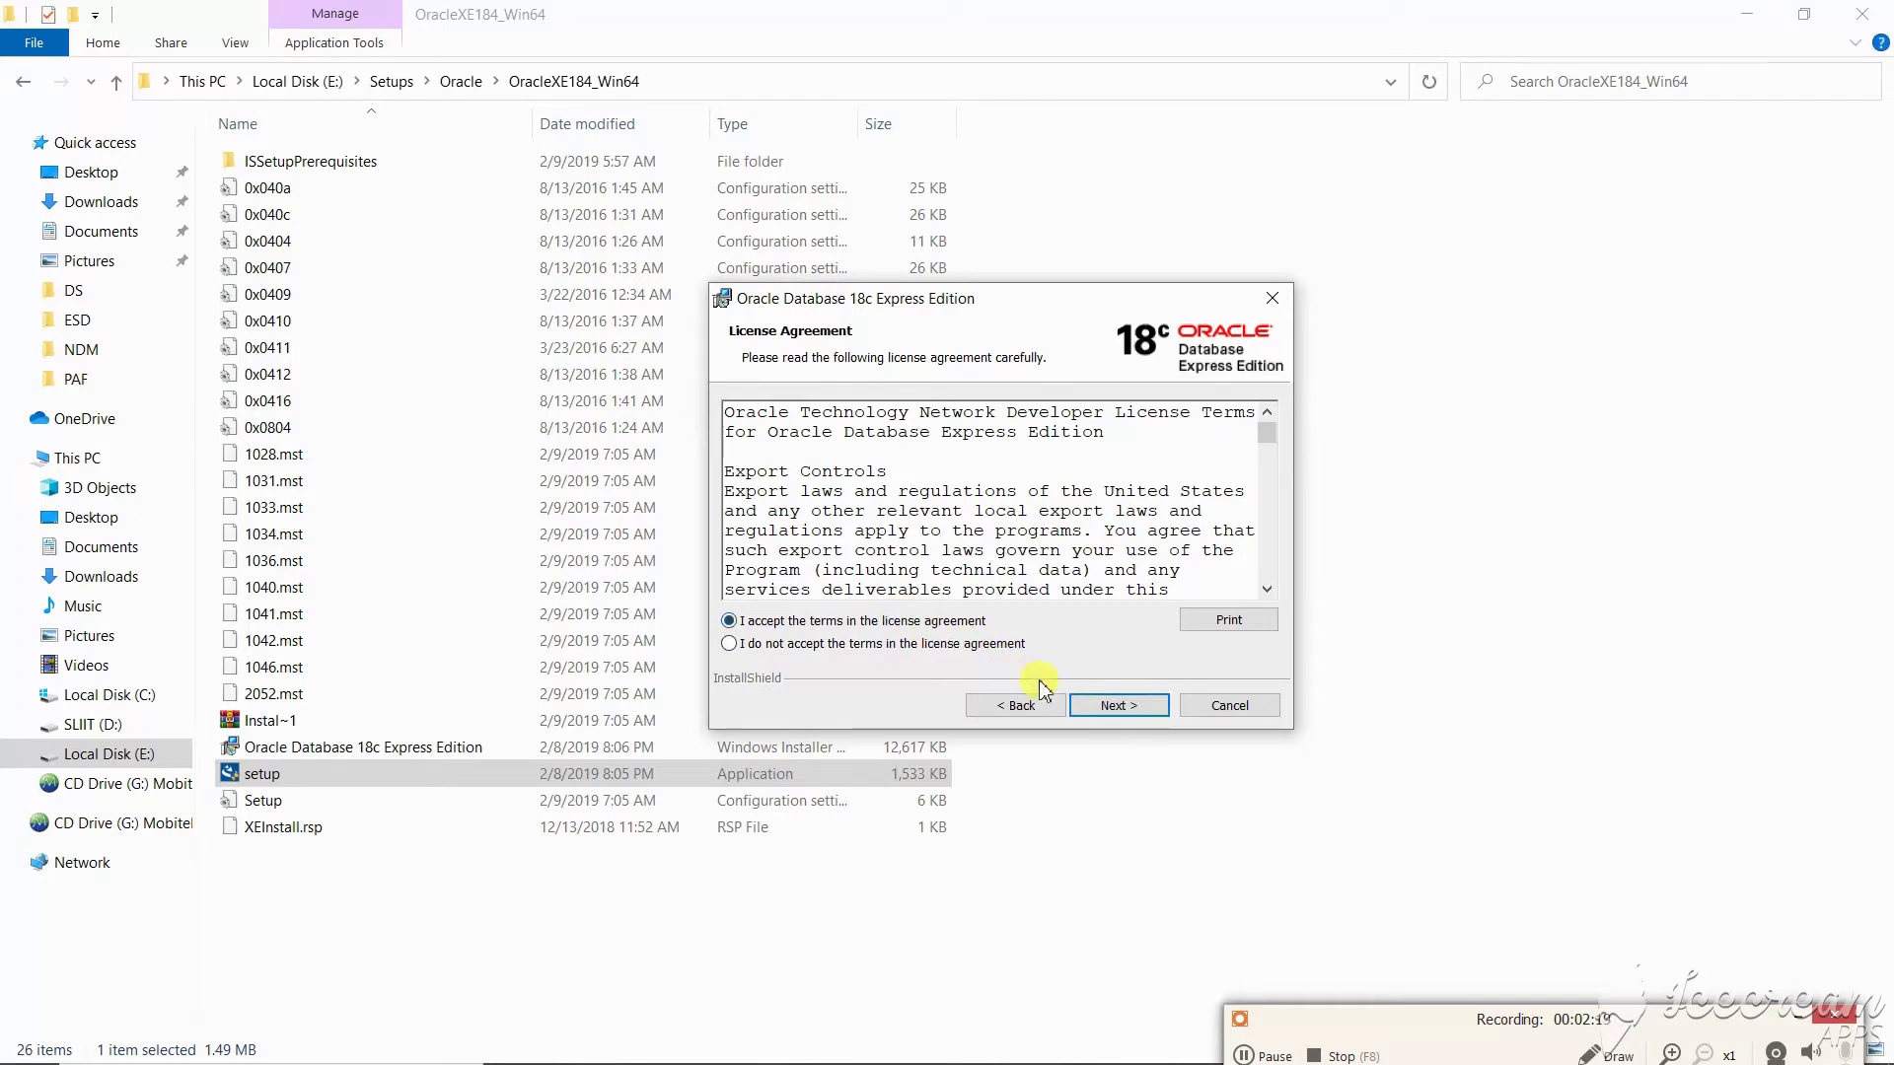
pyautogui.click(1094, 707)
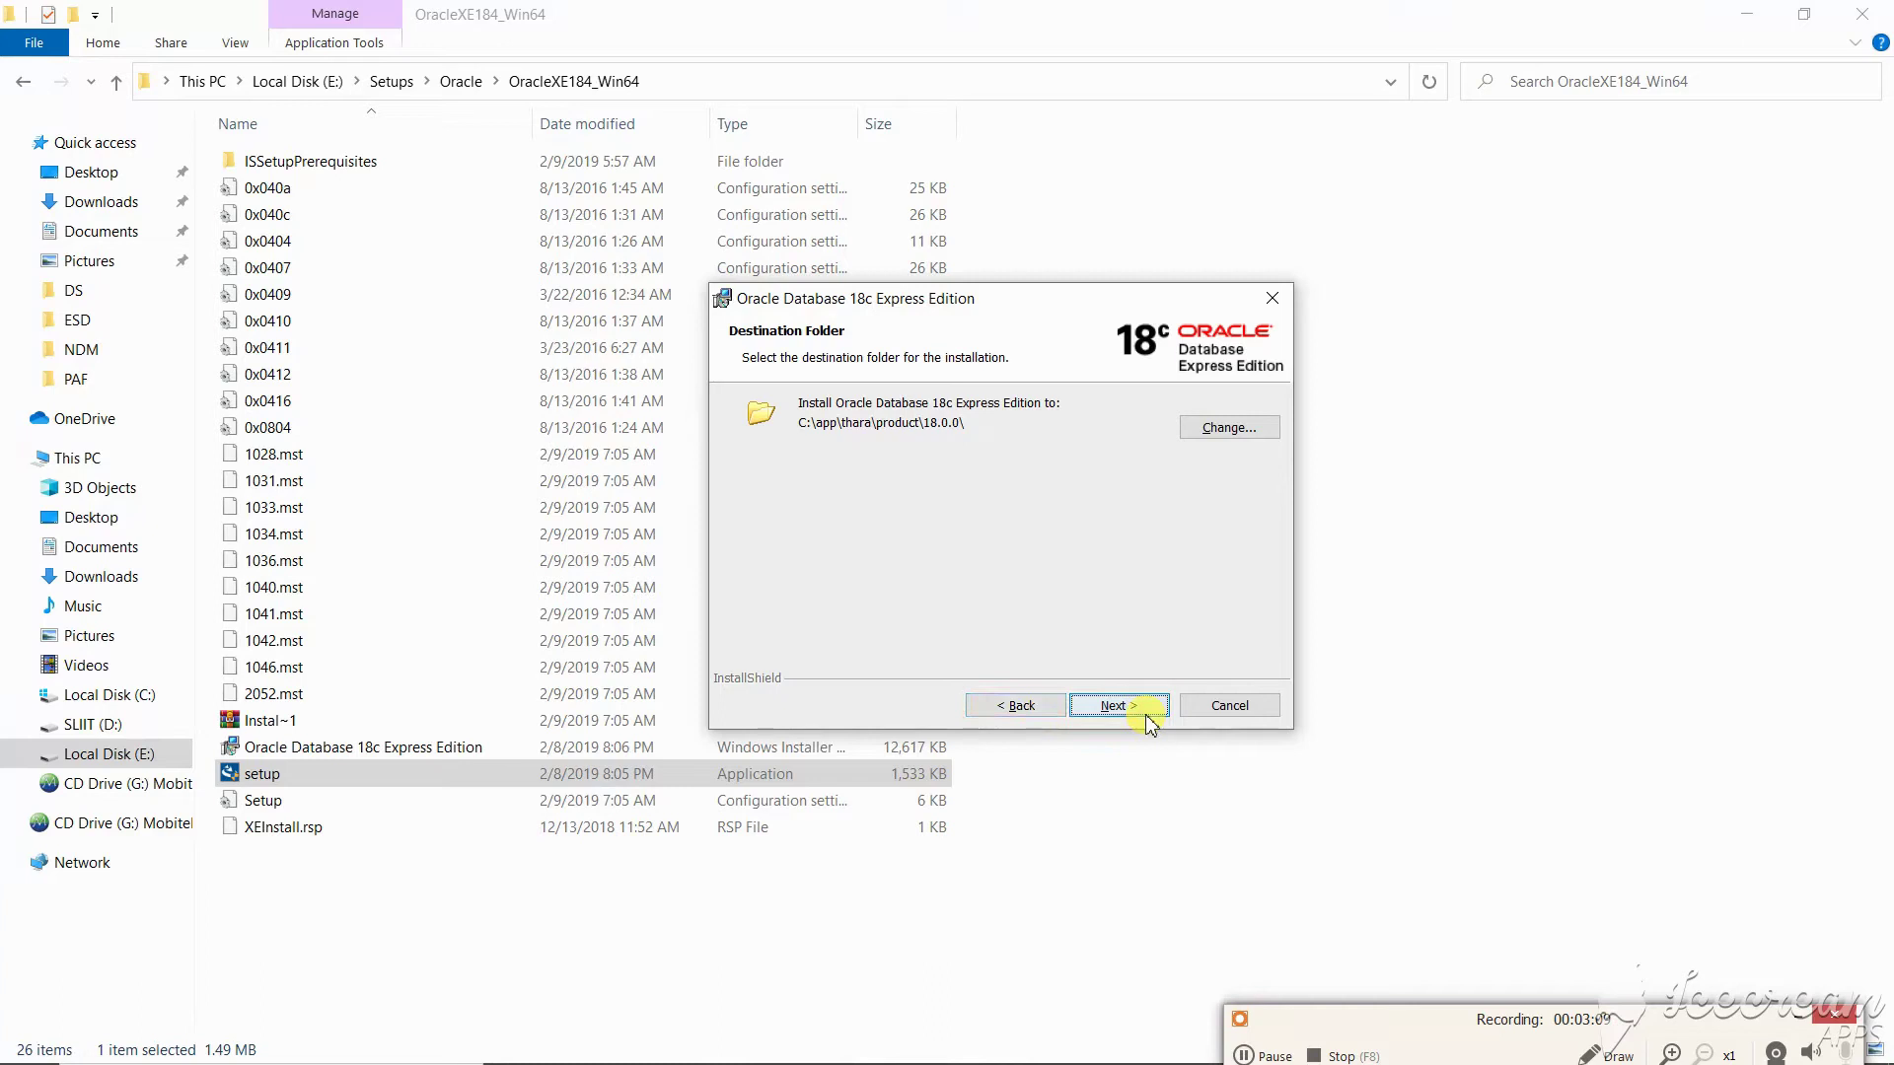
pyautogui.click(1120, 705)
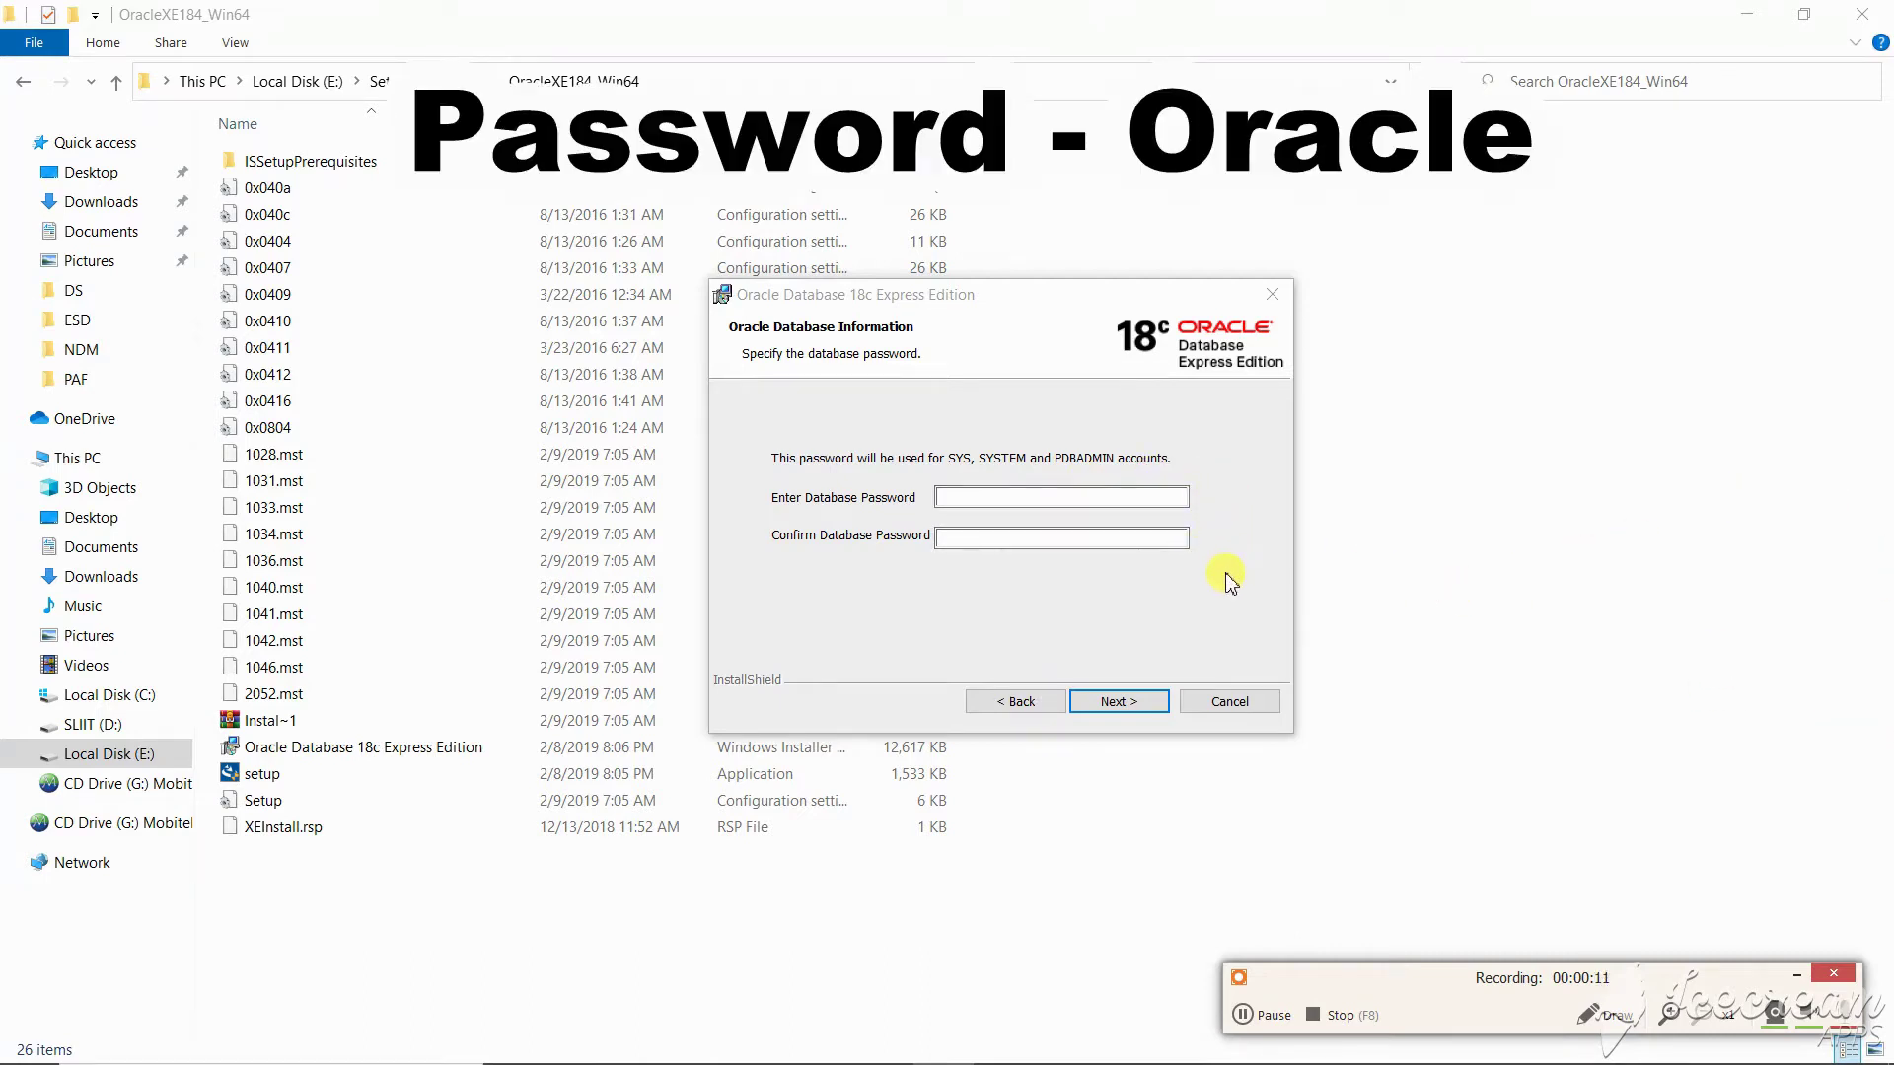
# - Enter and confirm the SYS, SYSTEM and PDBADMIN database password, fixing a mistyped confirmation
pyautogui.click(1081, 498)
pyautogui.write('o')
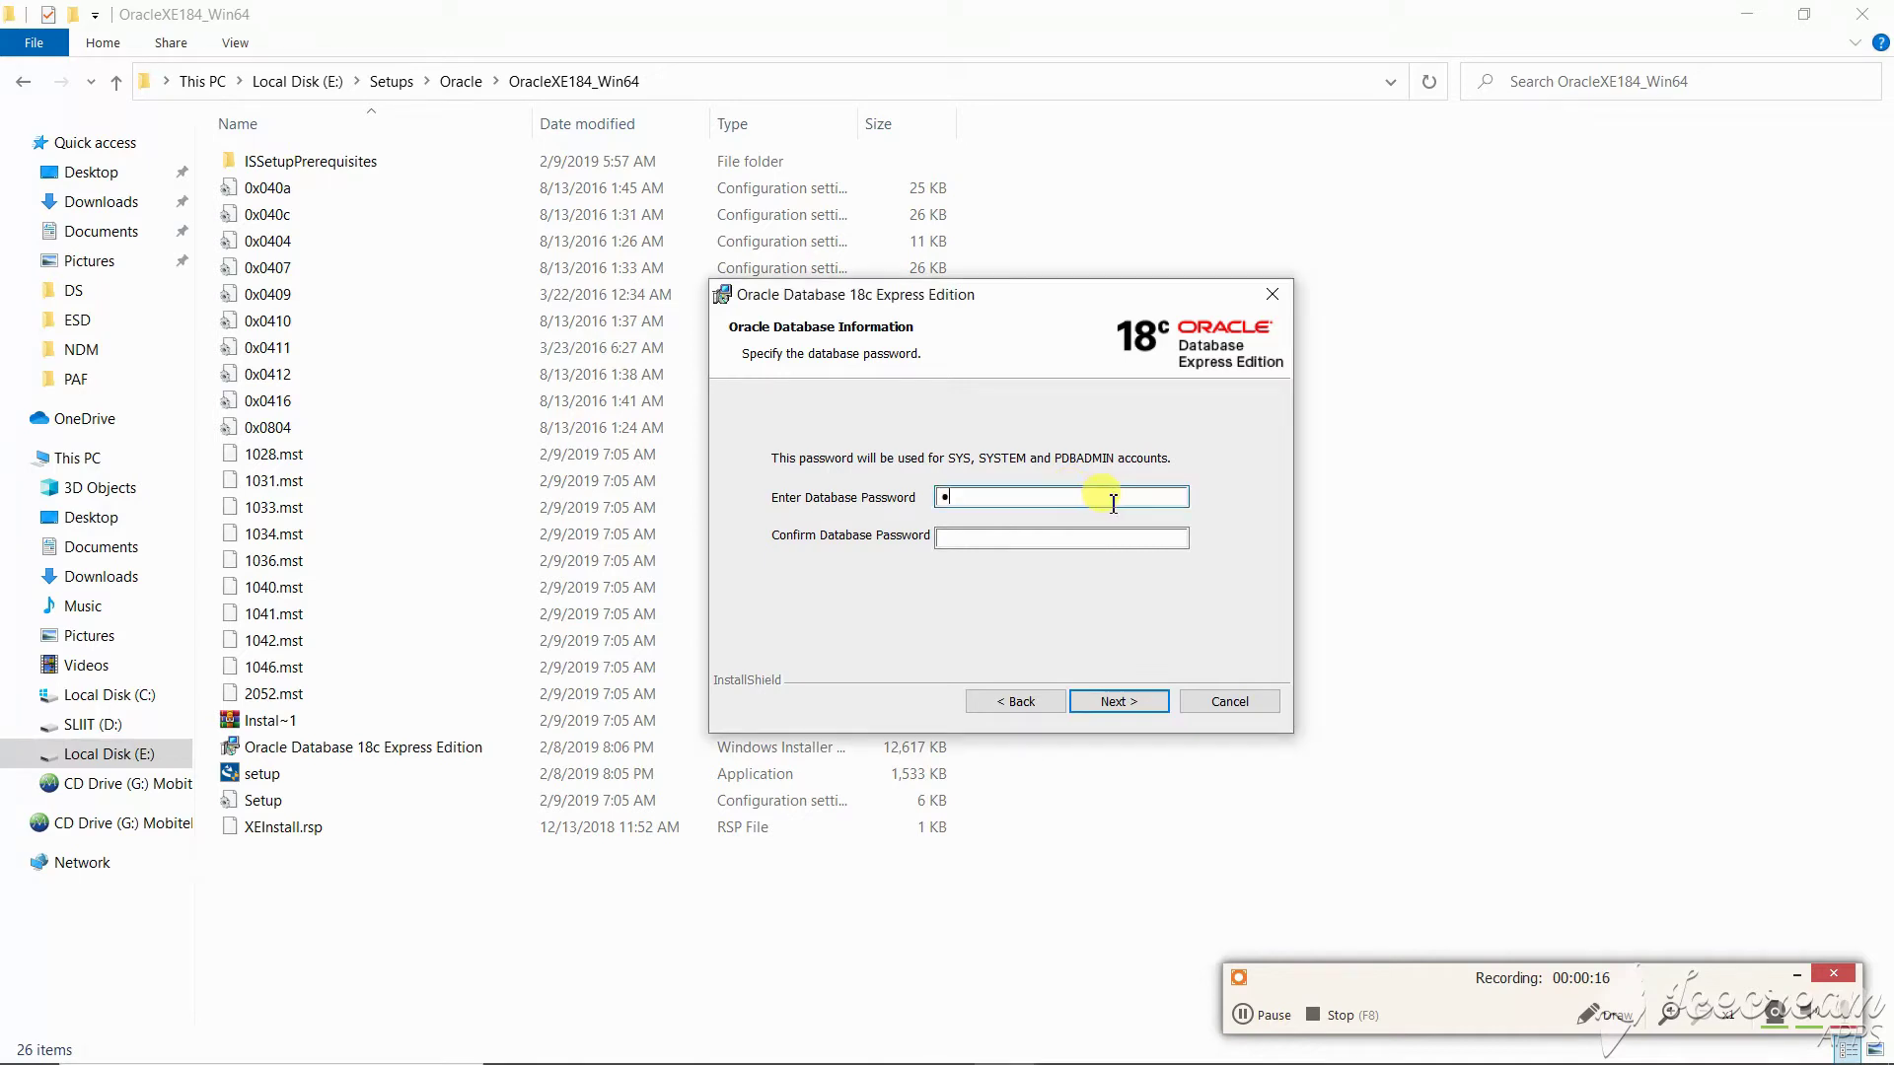
pyautogui.write('ra')
pyautogui.click(1154, 537)
pyautogui.write('o')
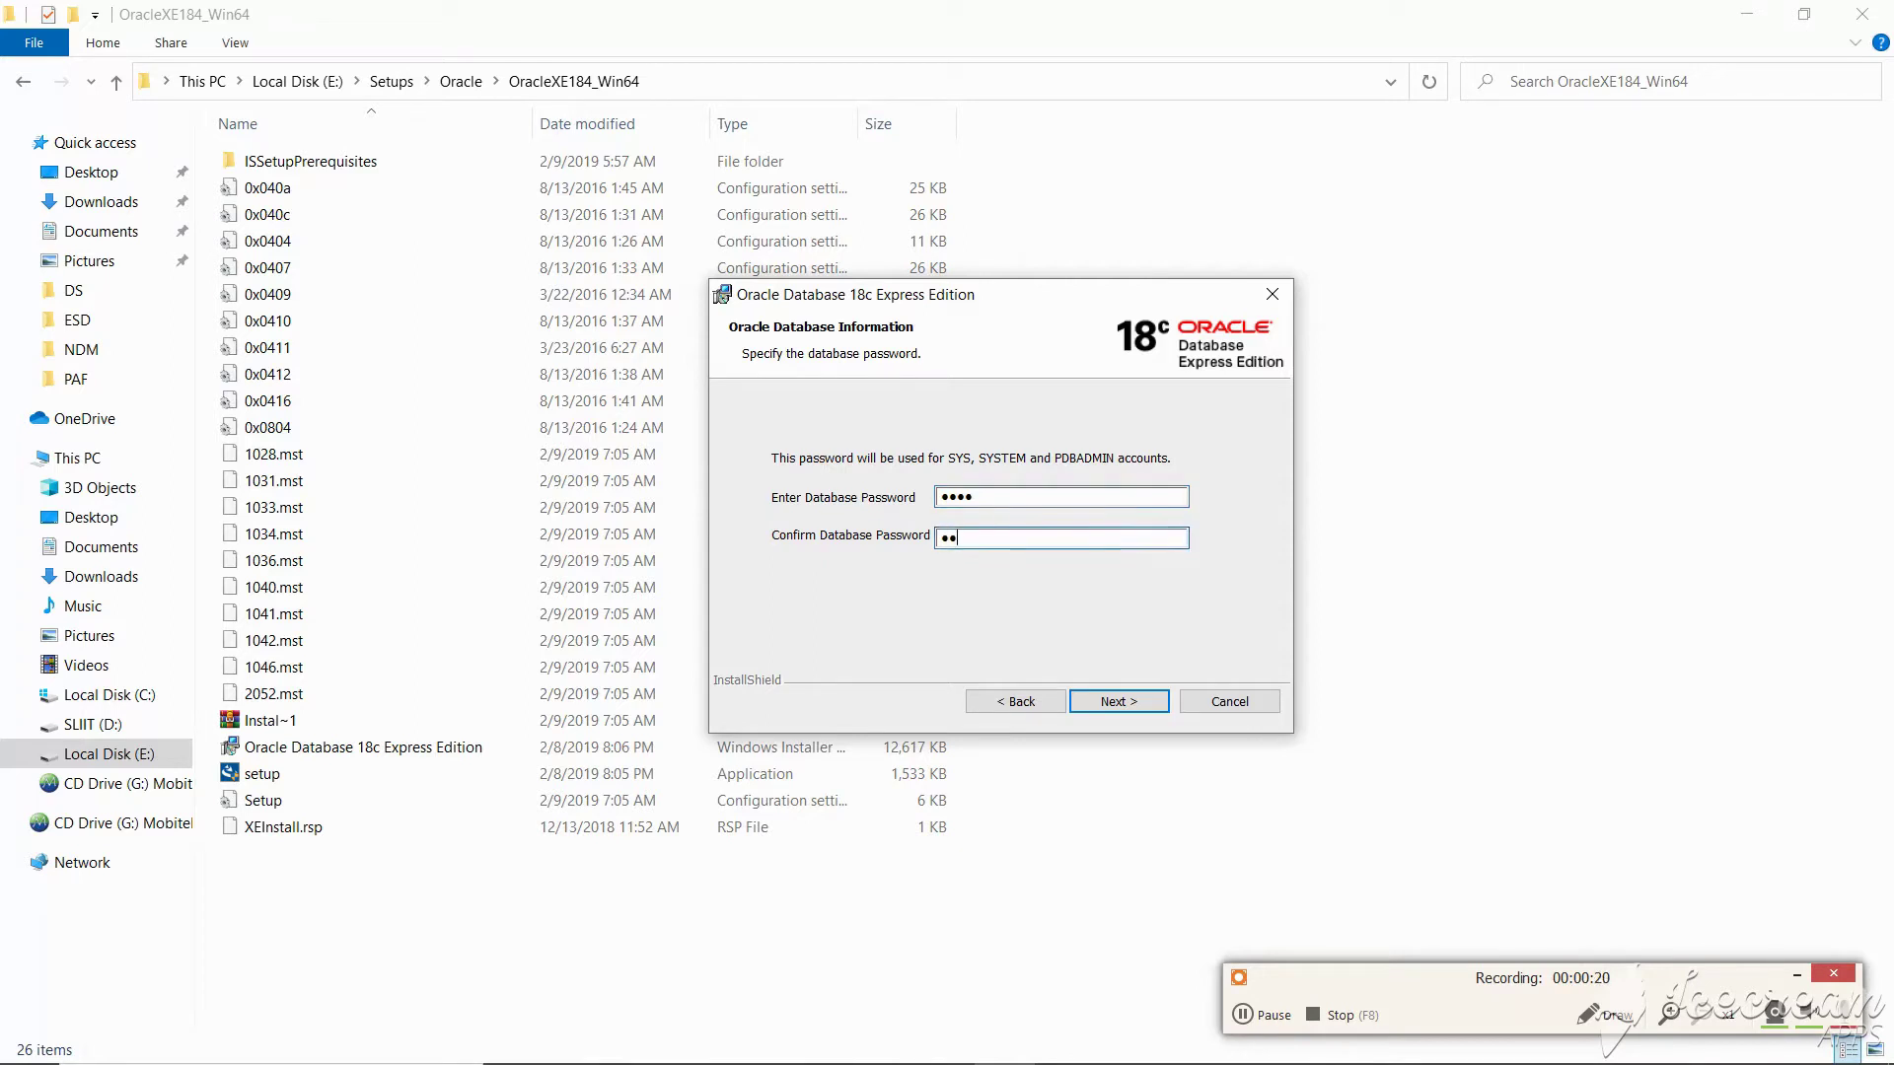
pyautogui.click(1064, 537)
pyautogui.press('BackSpace')
pyautogui.press('BackSpace')
pyautogui.write('oooo')
pyautogui.click(1109, 702)
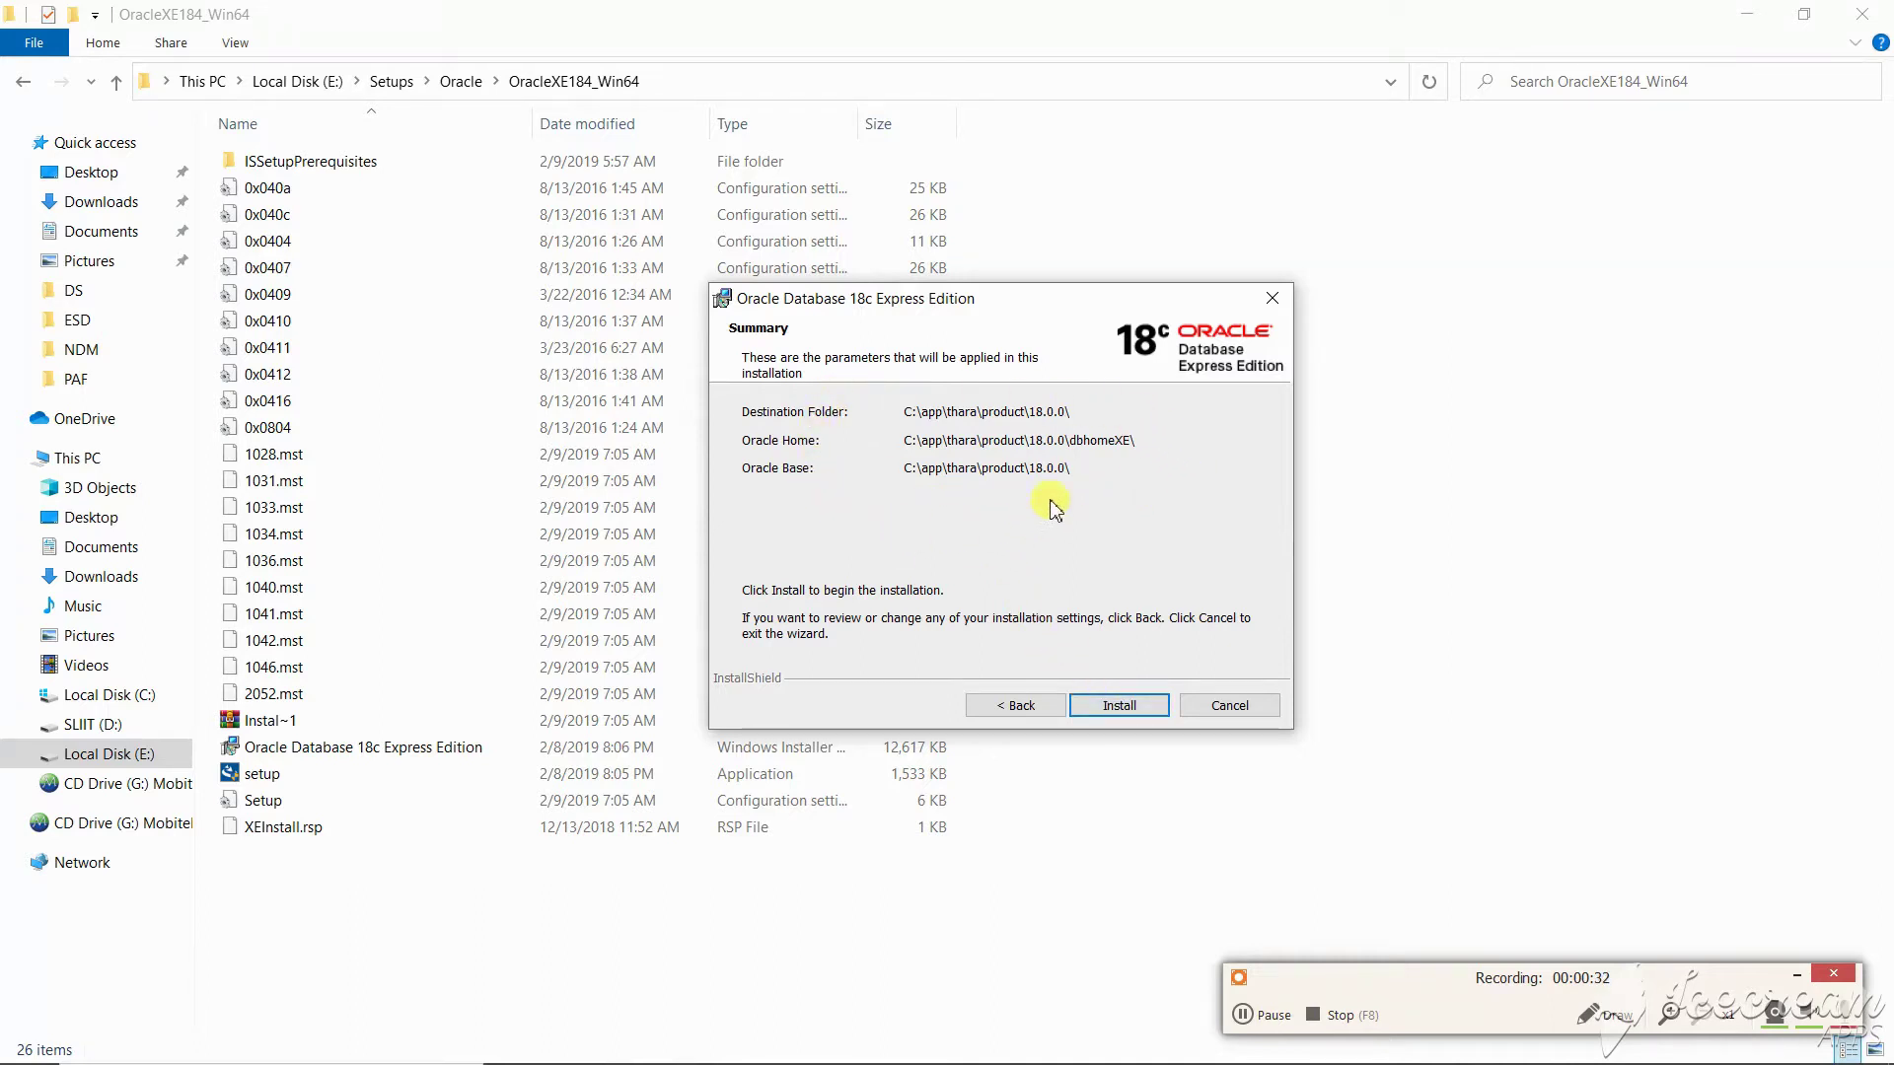
# - Start the installation from the Summary page and minimize File Explorer
pyautogui.click(1115, 706)
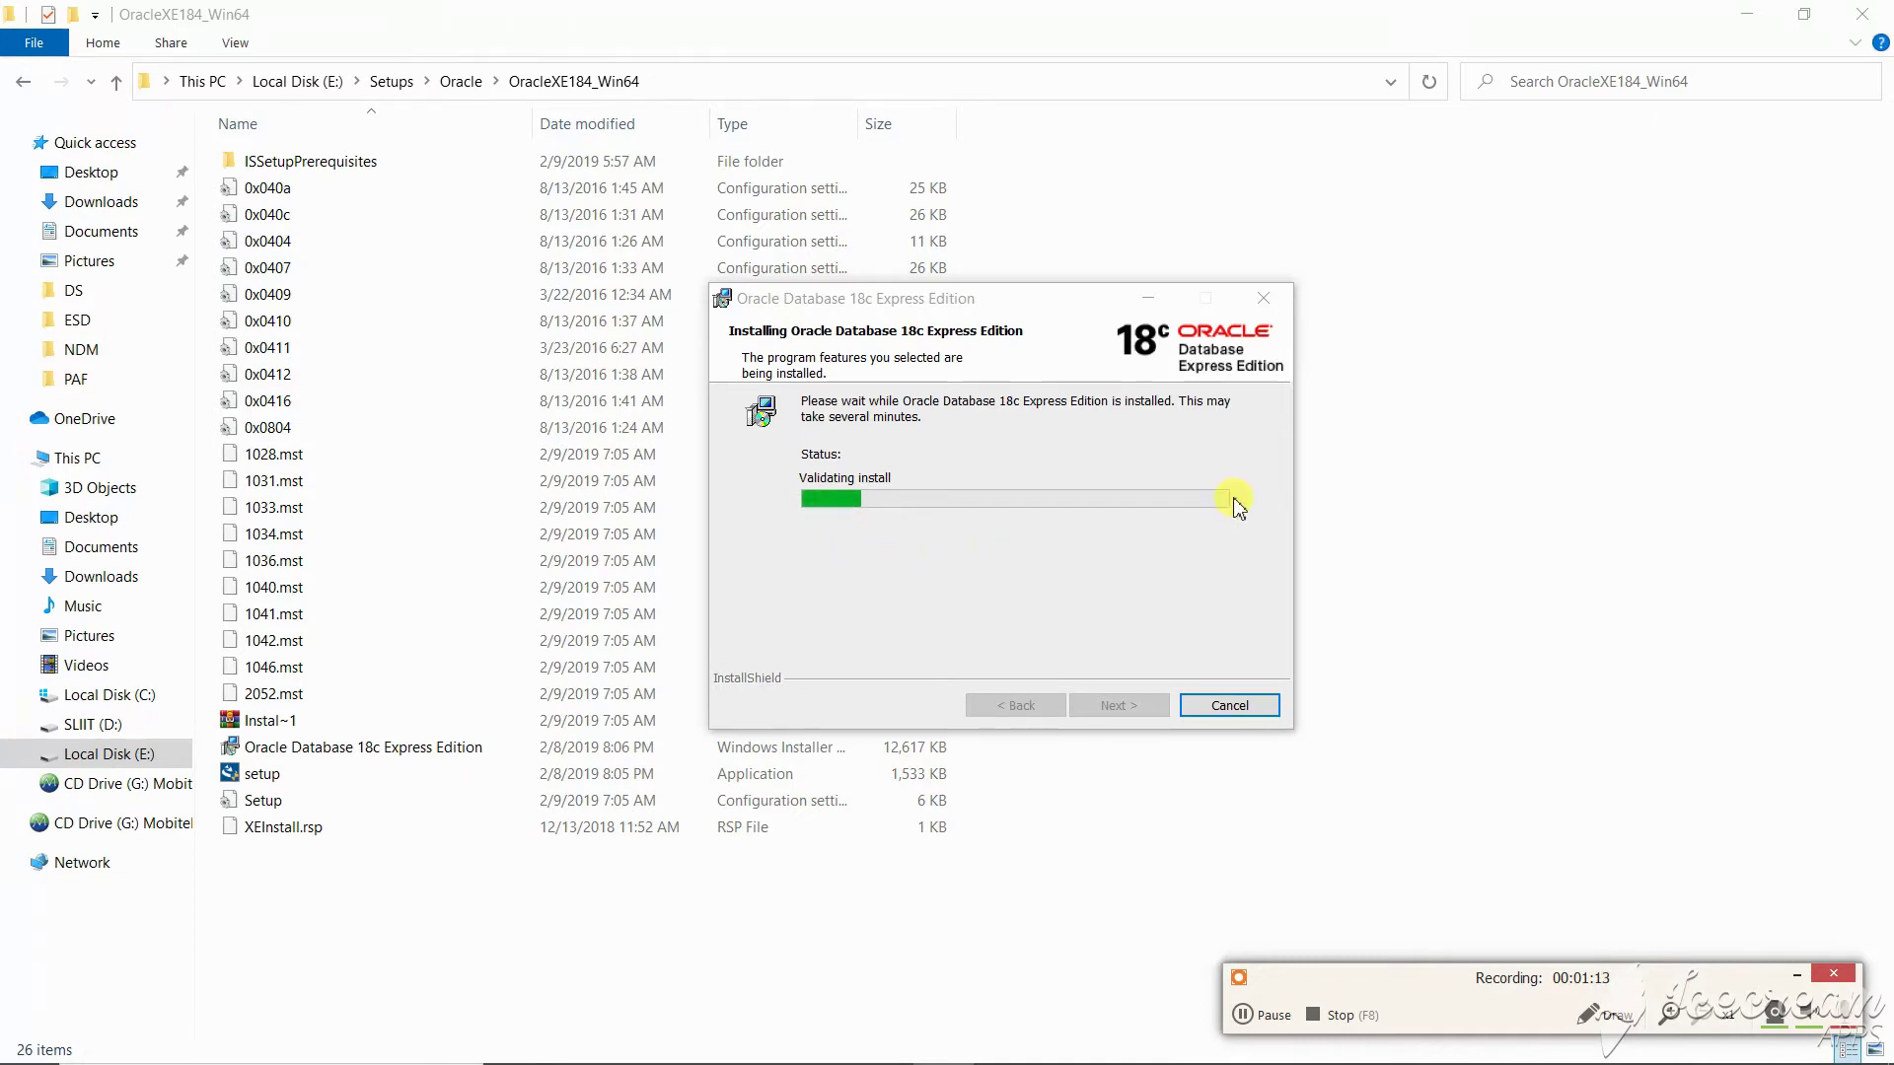
pyautogui.click(1746, 17)
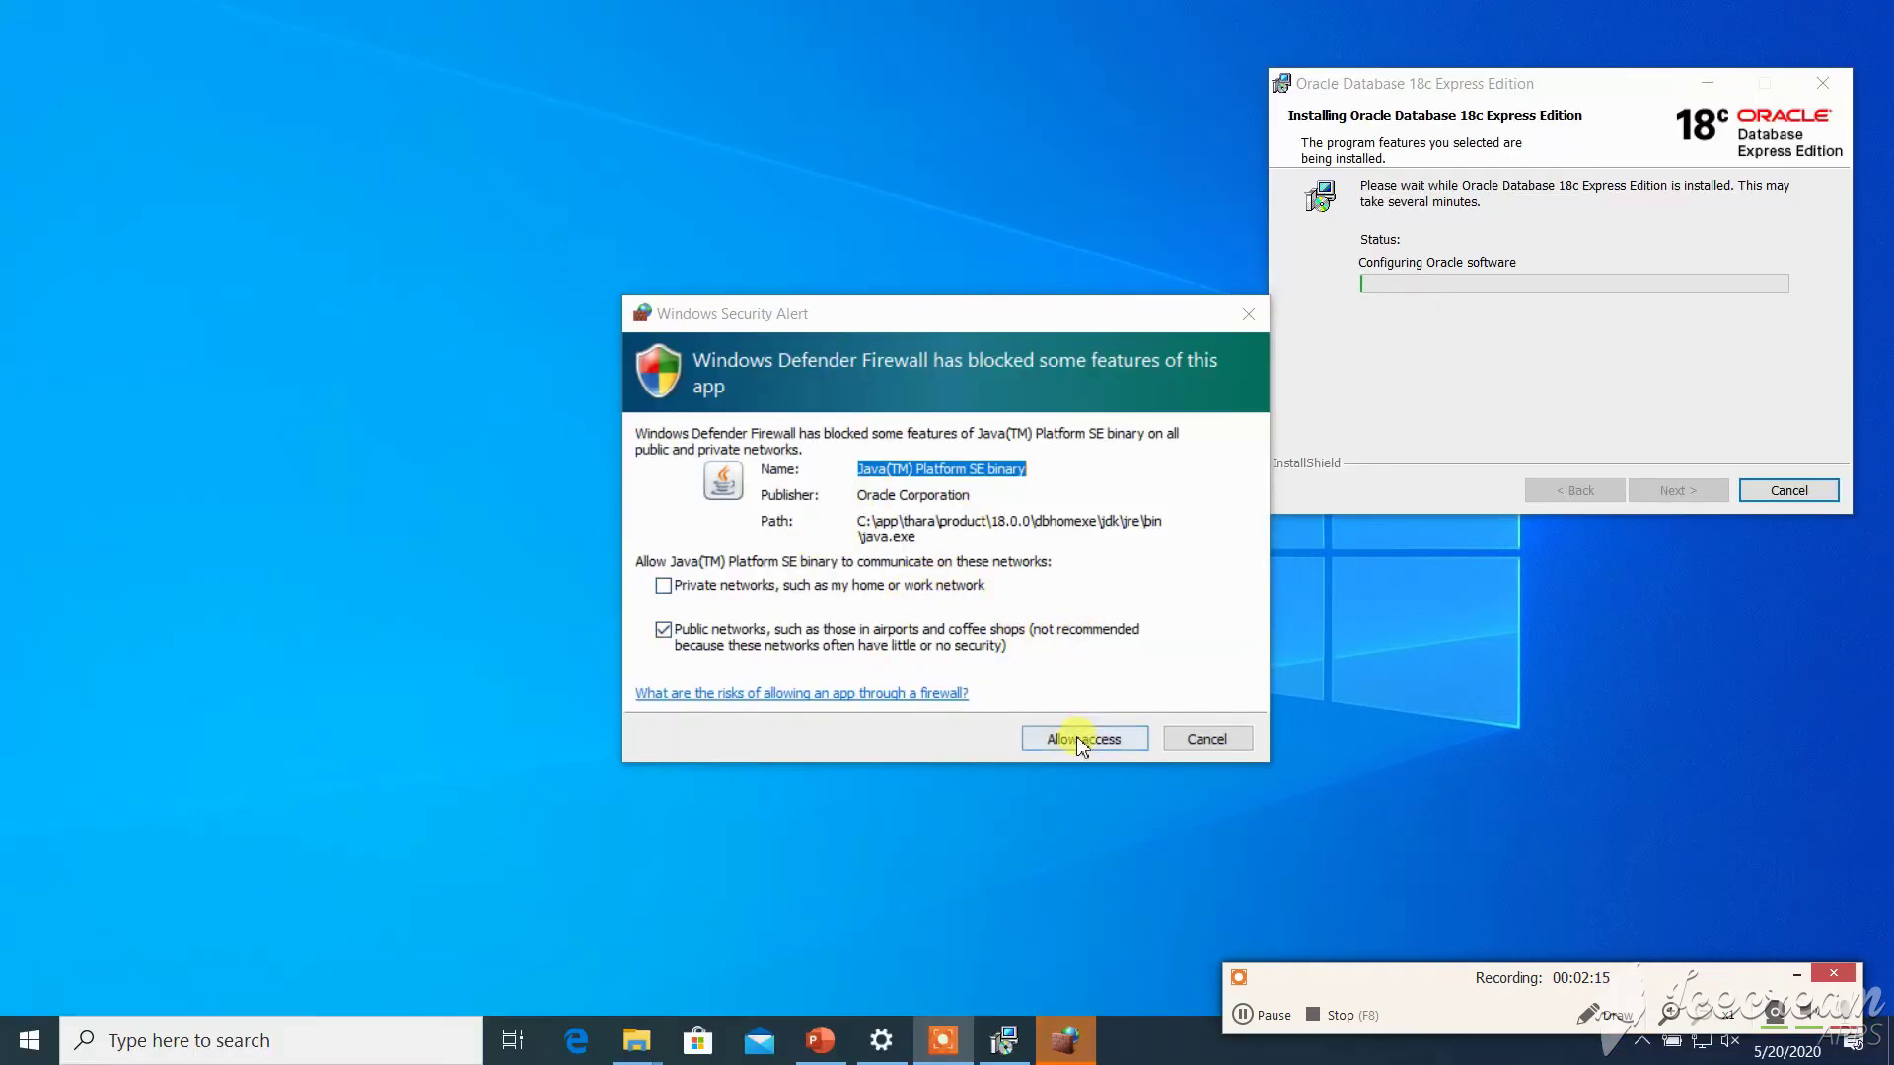
# - Allow Java firewall access, recentre the installer, and finish once installation succeeds
pyautogui.click(1075, 745)
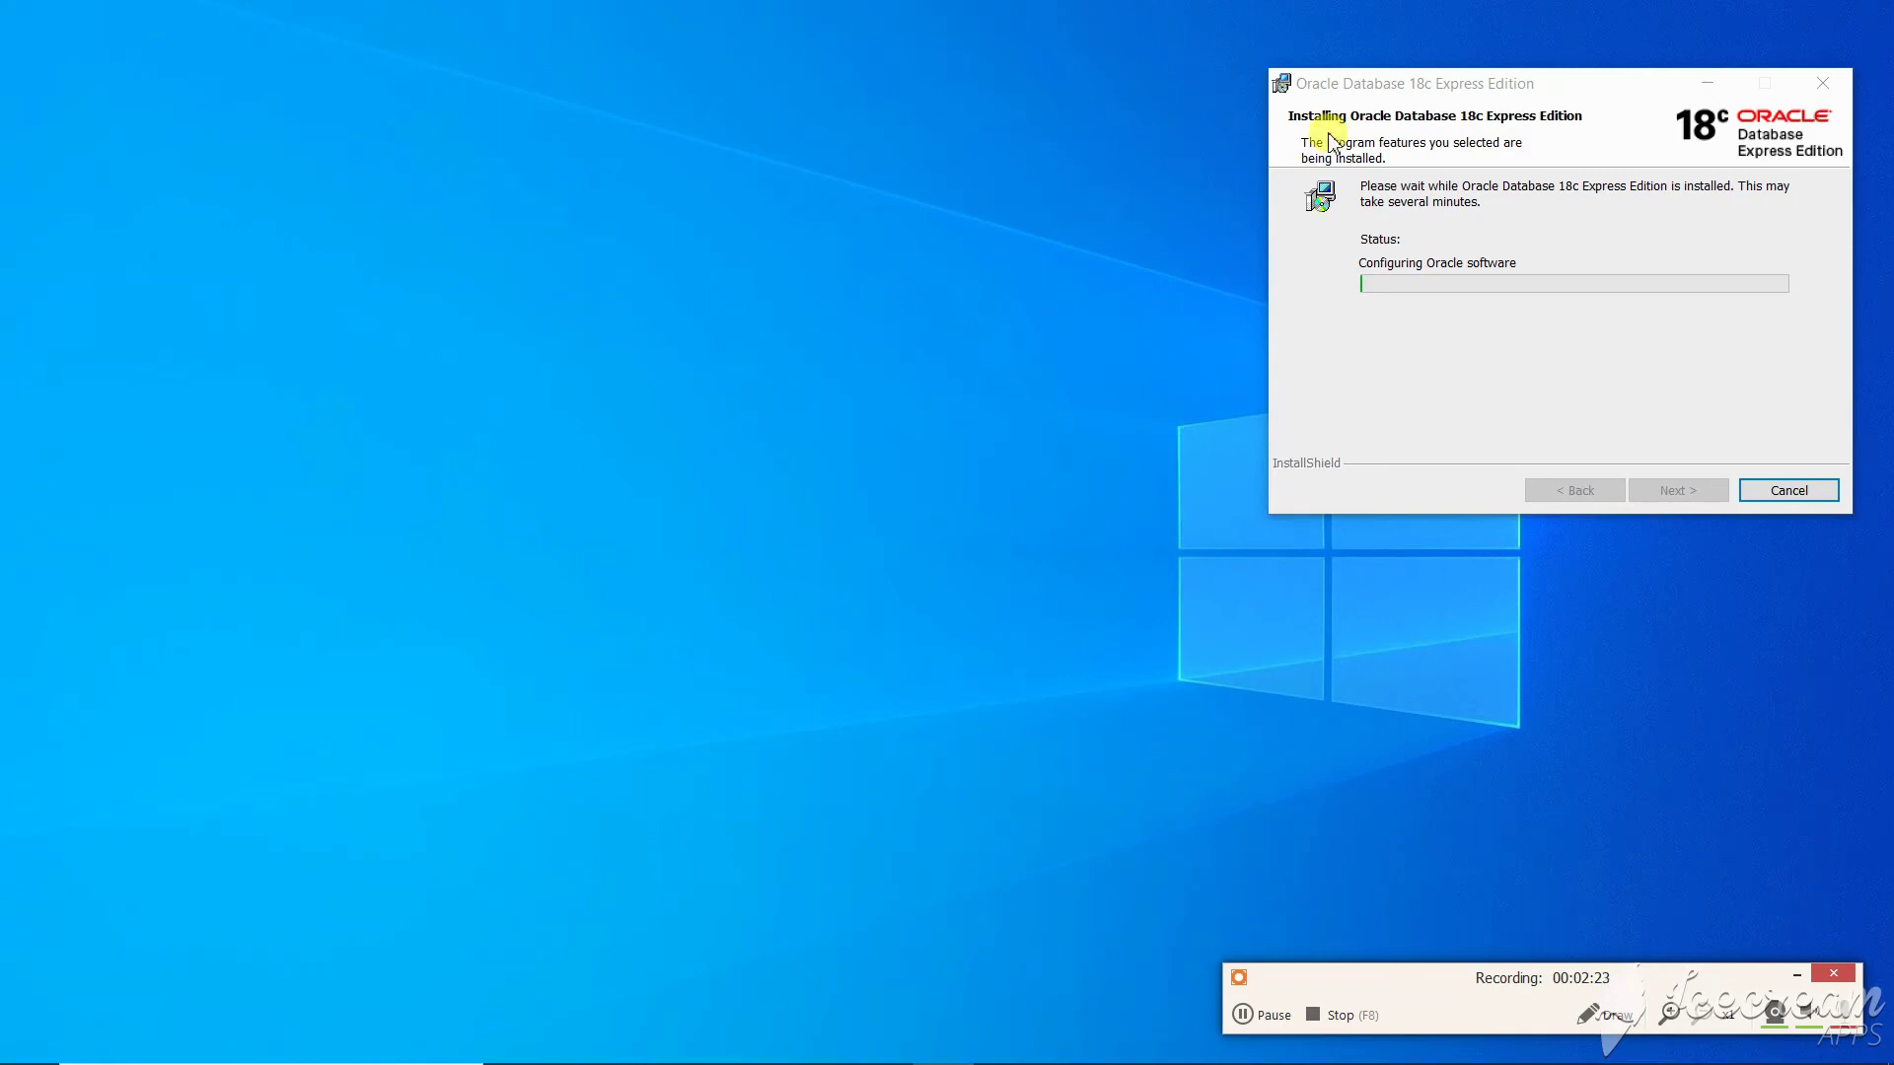
pyautogui.moveTo(1398, 86); pyautogui.dragTo(890, 163)
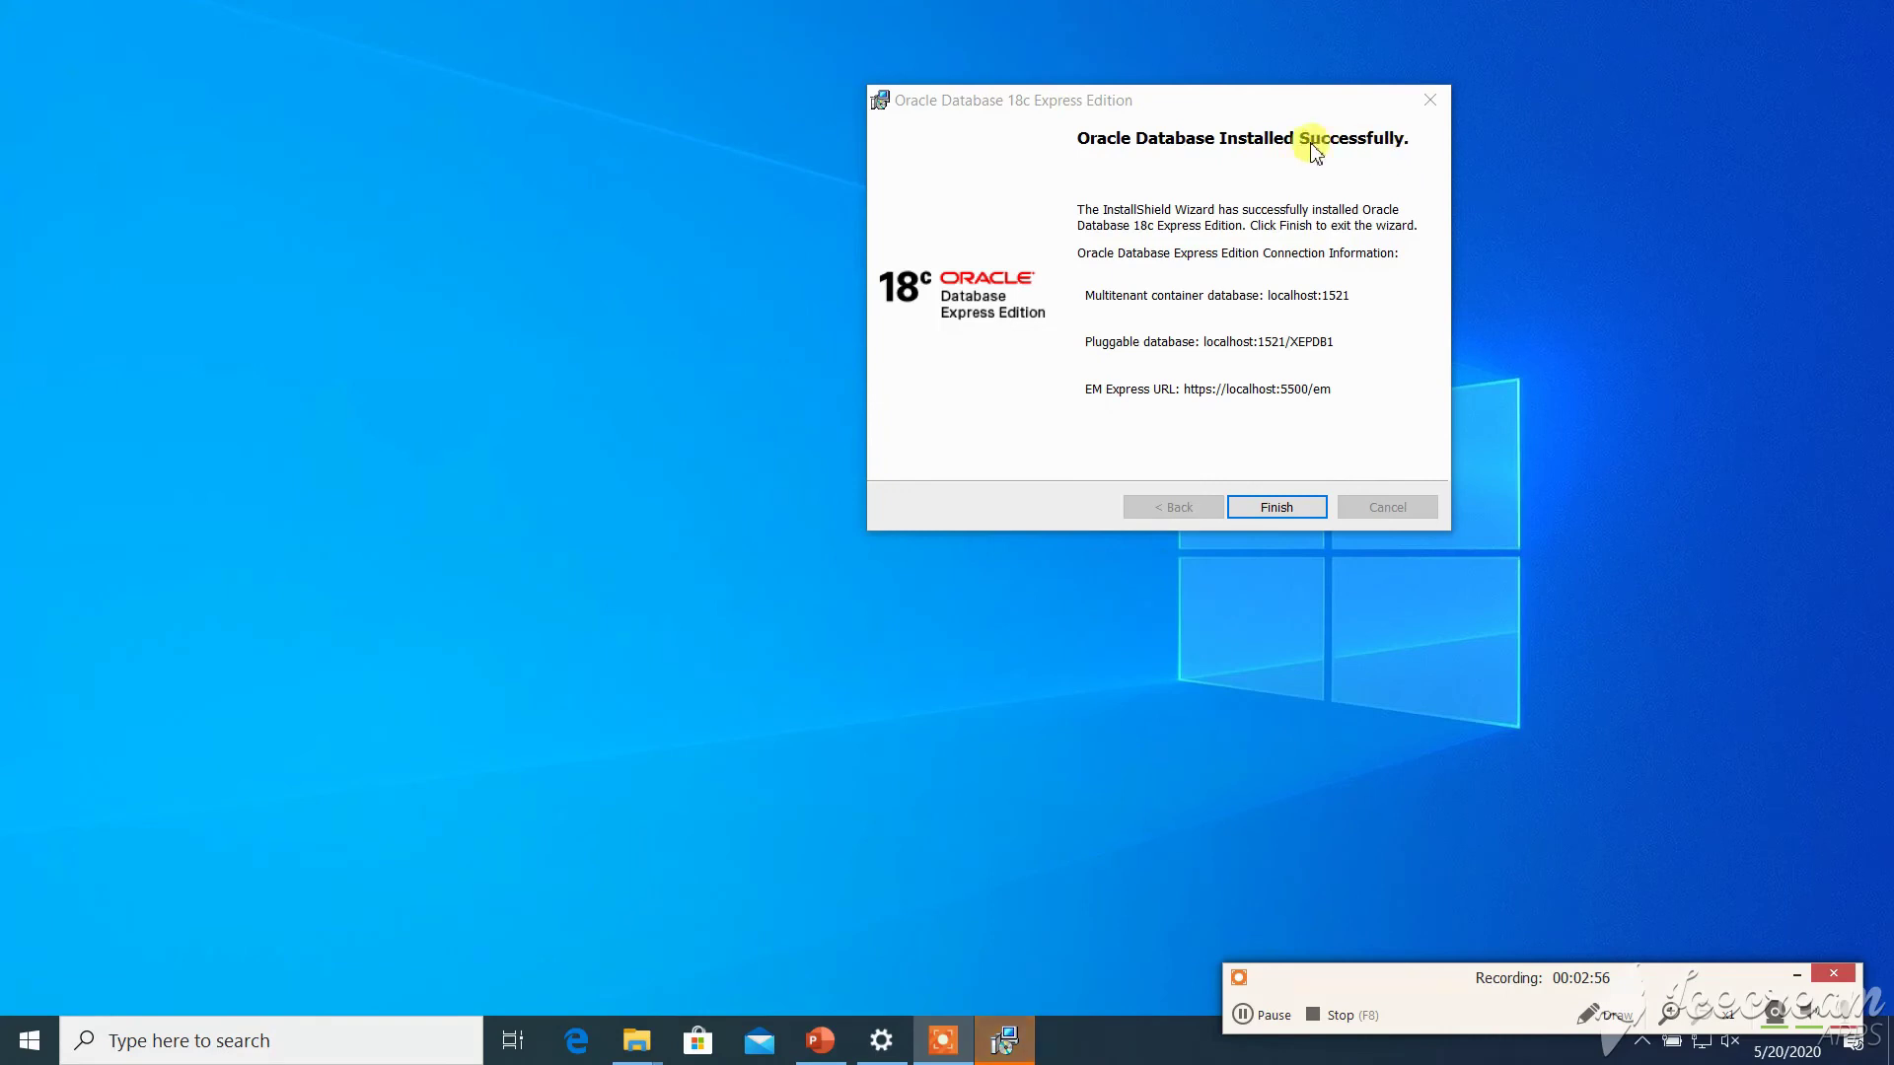
pyautogui.click(1309, 508)
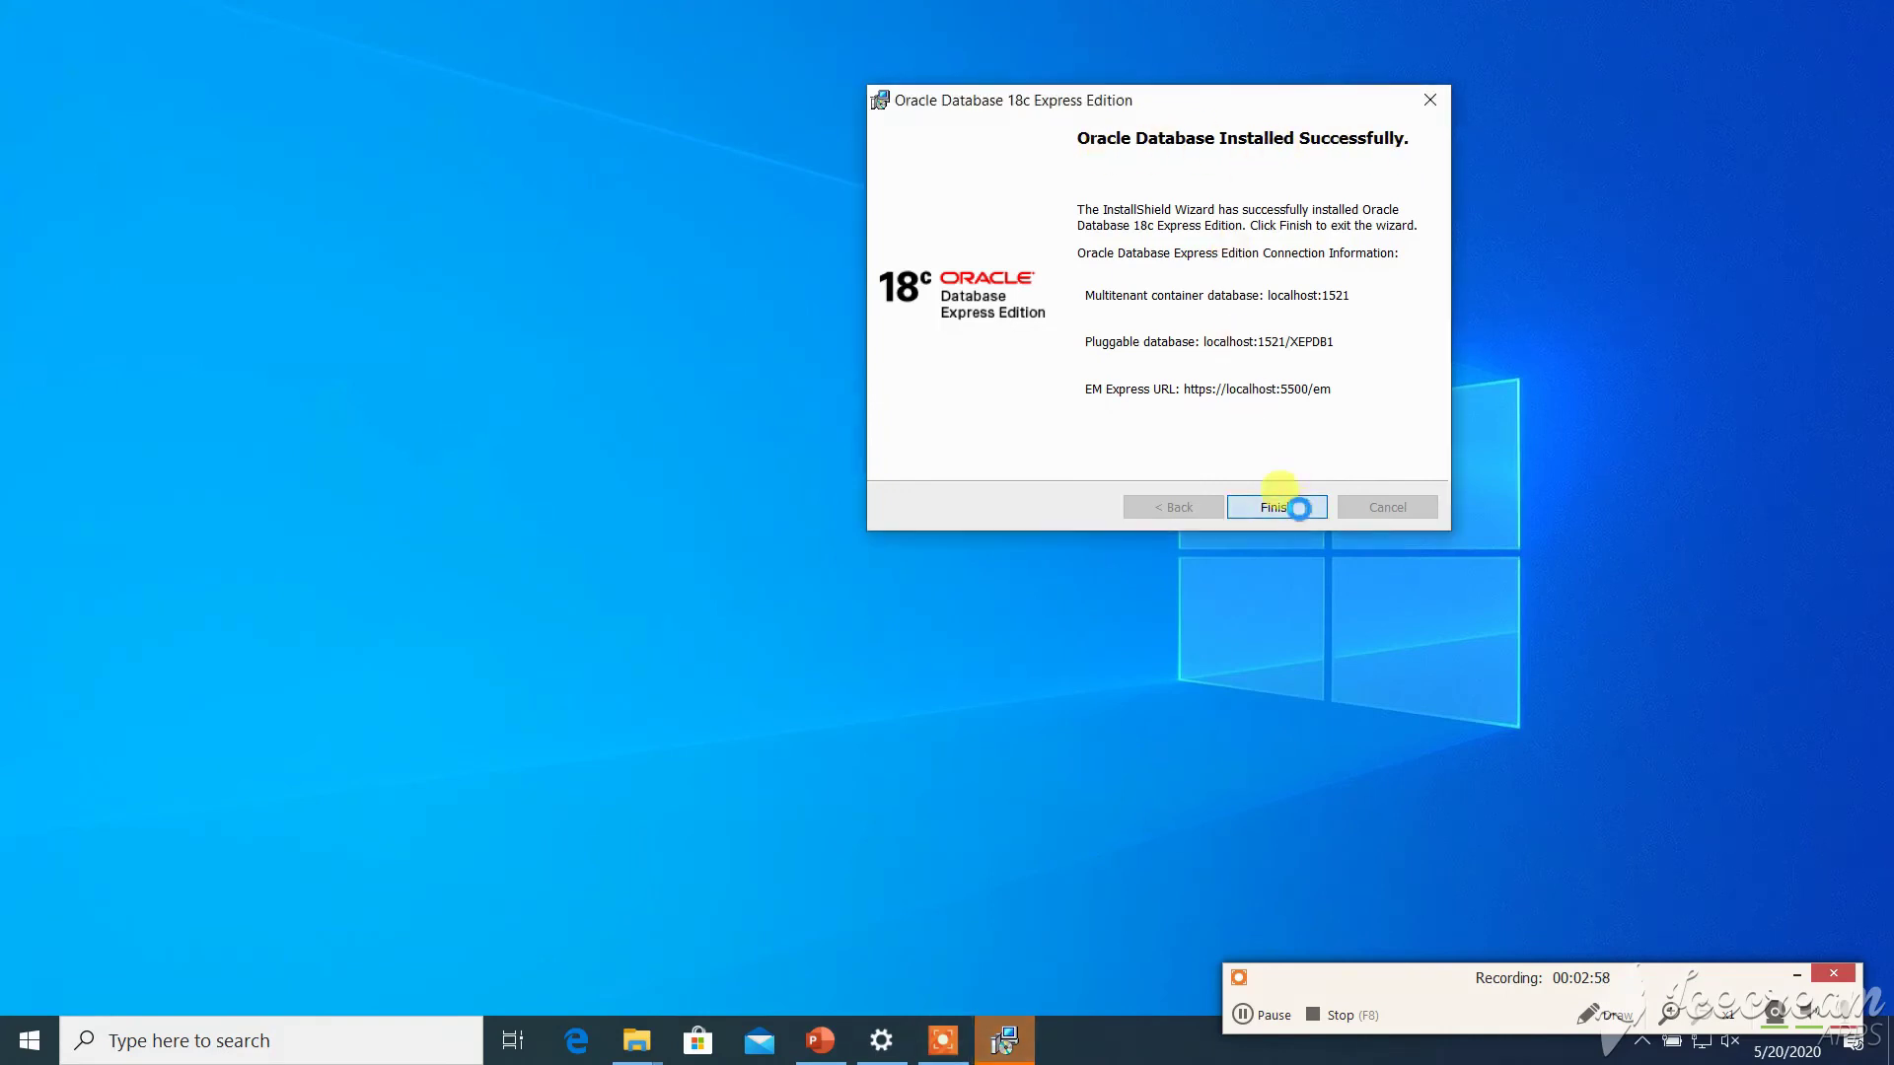
# - Search Windows for 'sqlpl' and launch SQL Plus from the results
pyautogui.click(199, 1041)
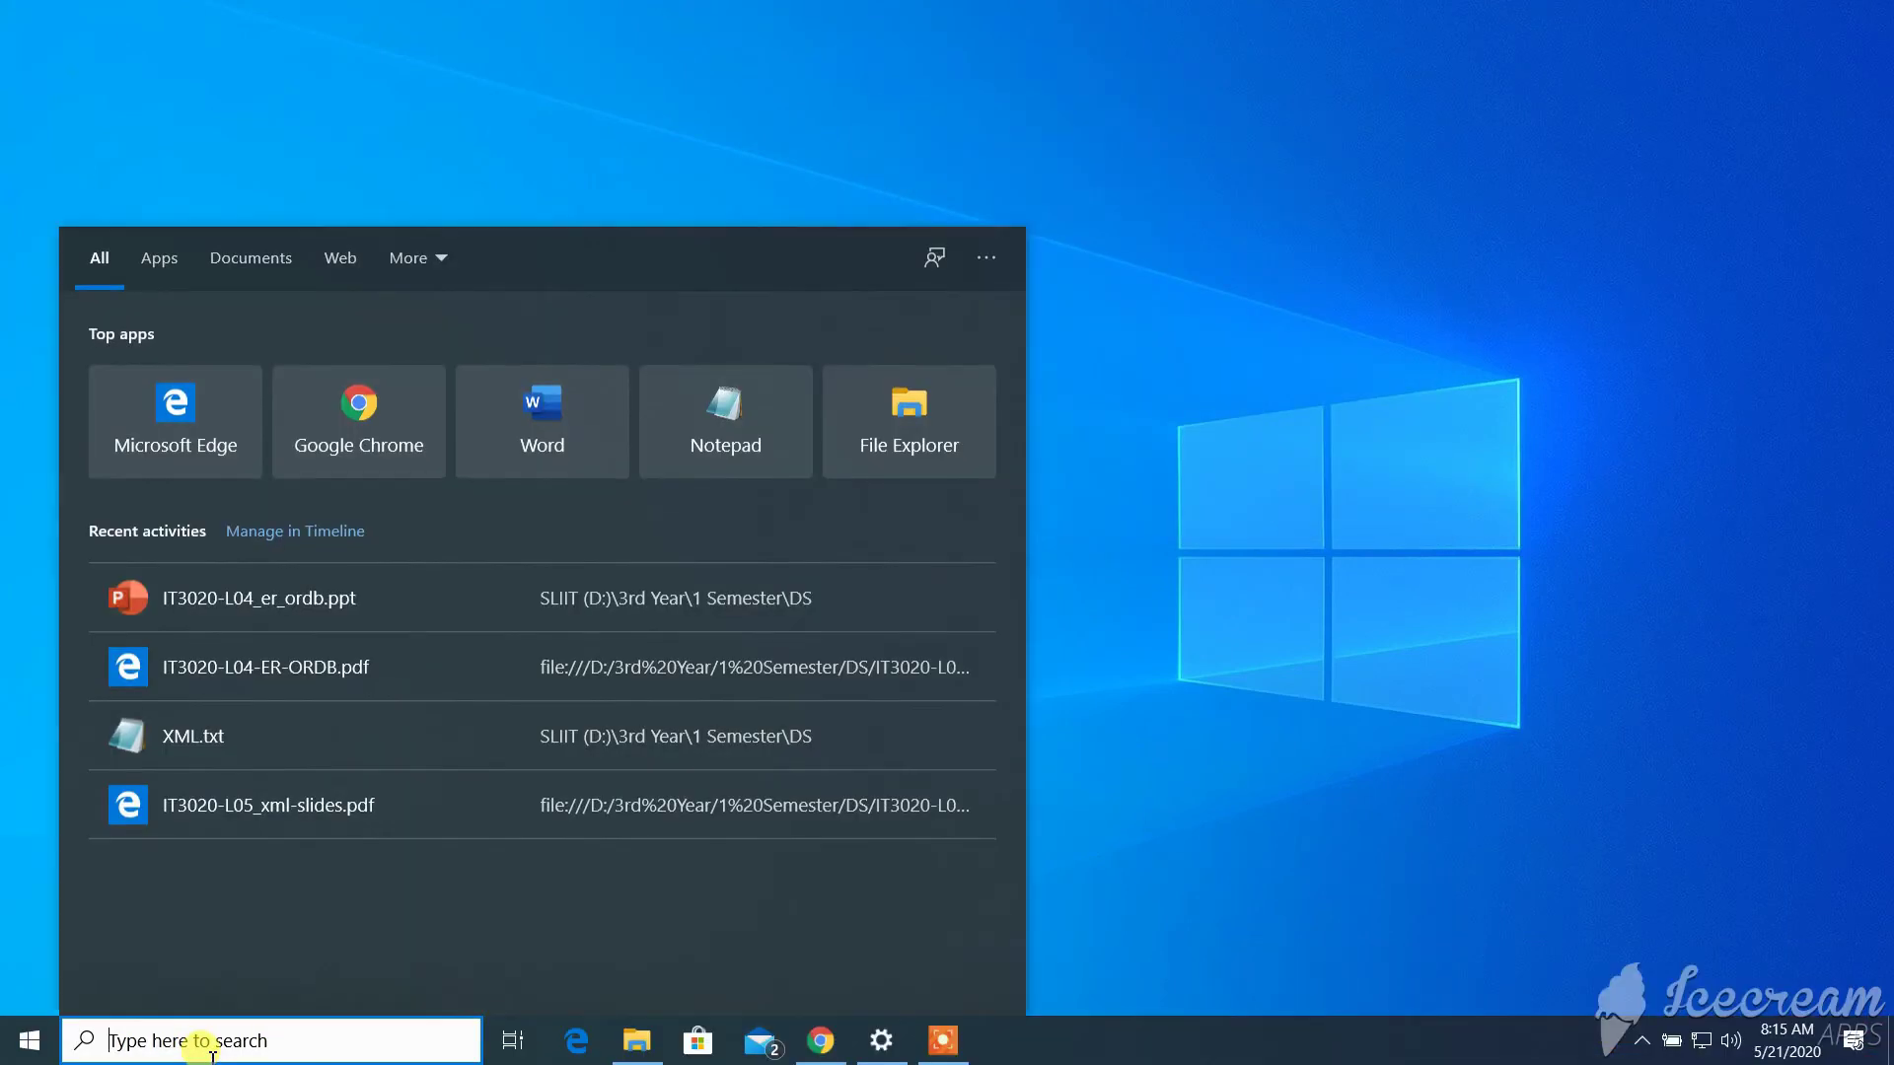
pyautogui.write('sql')
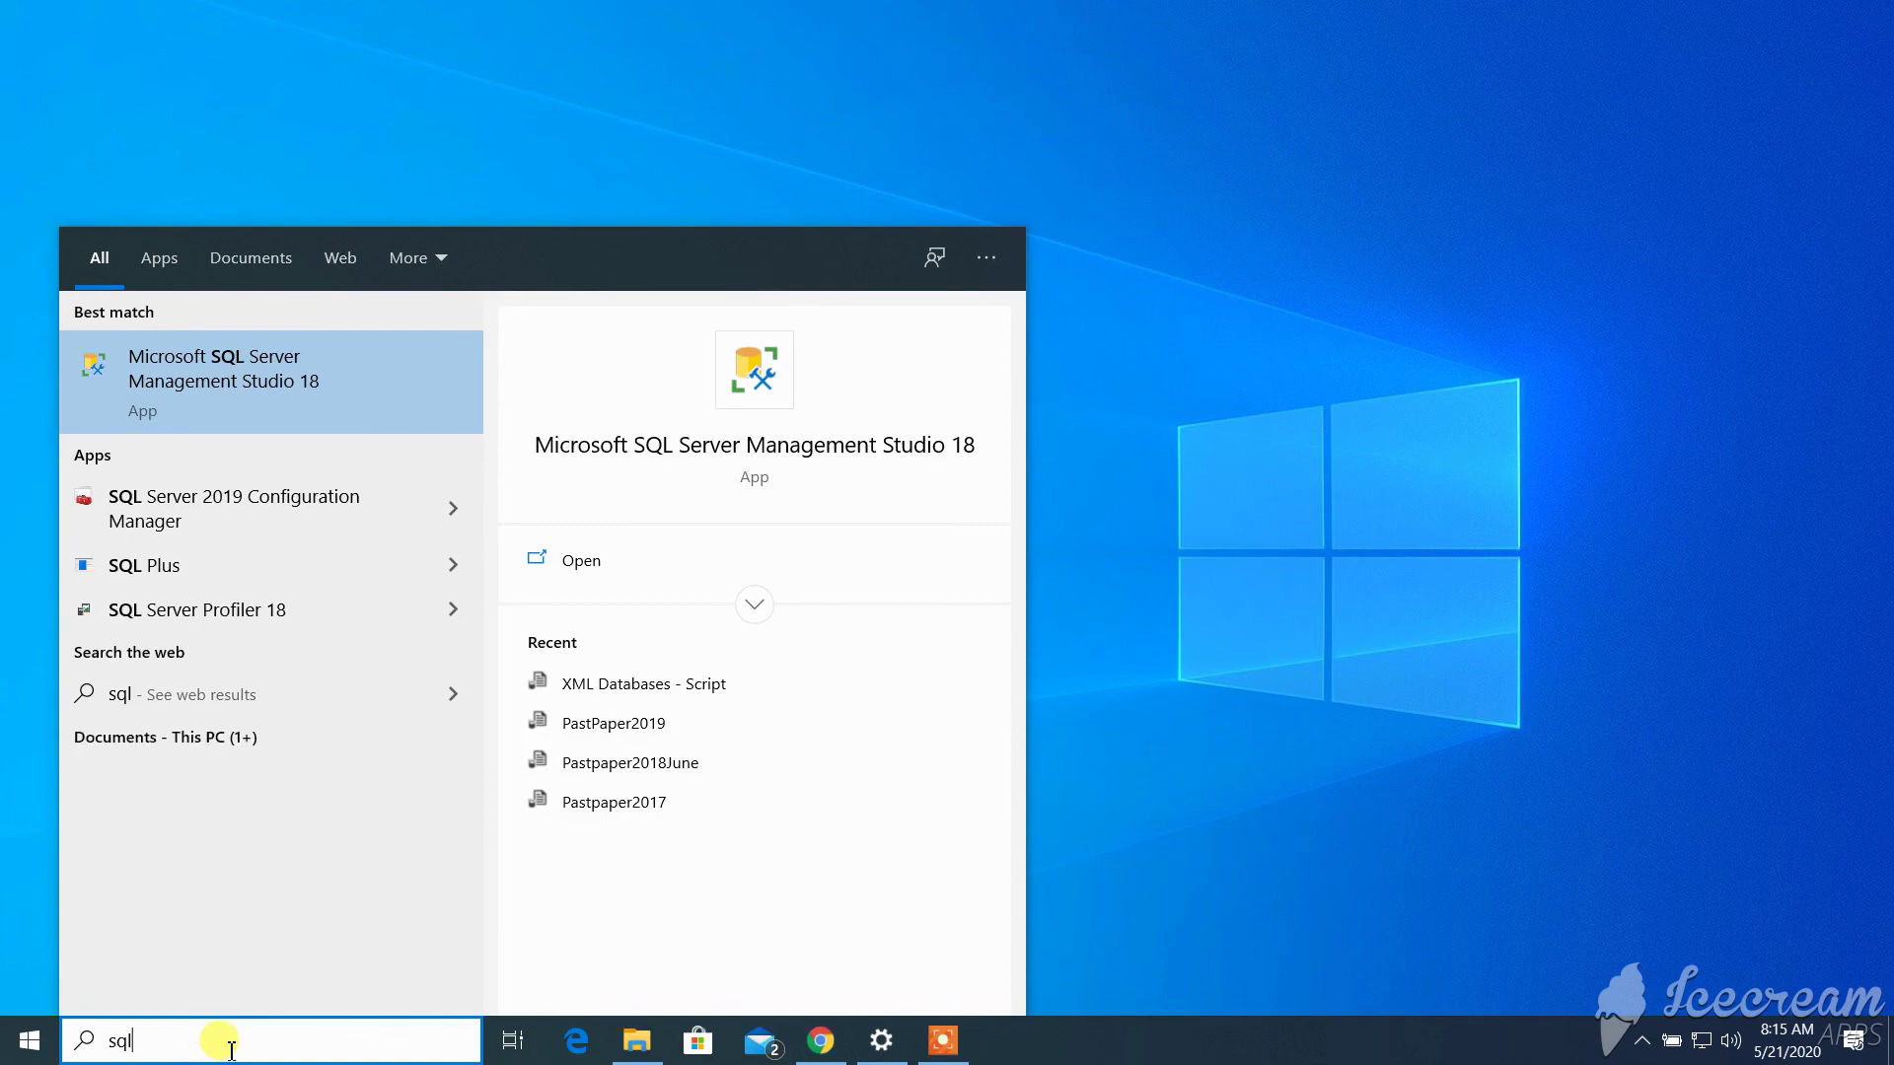
pyautogui.write('pl')
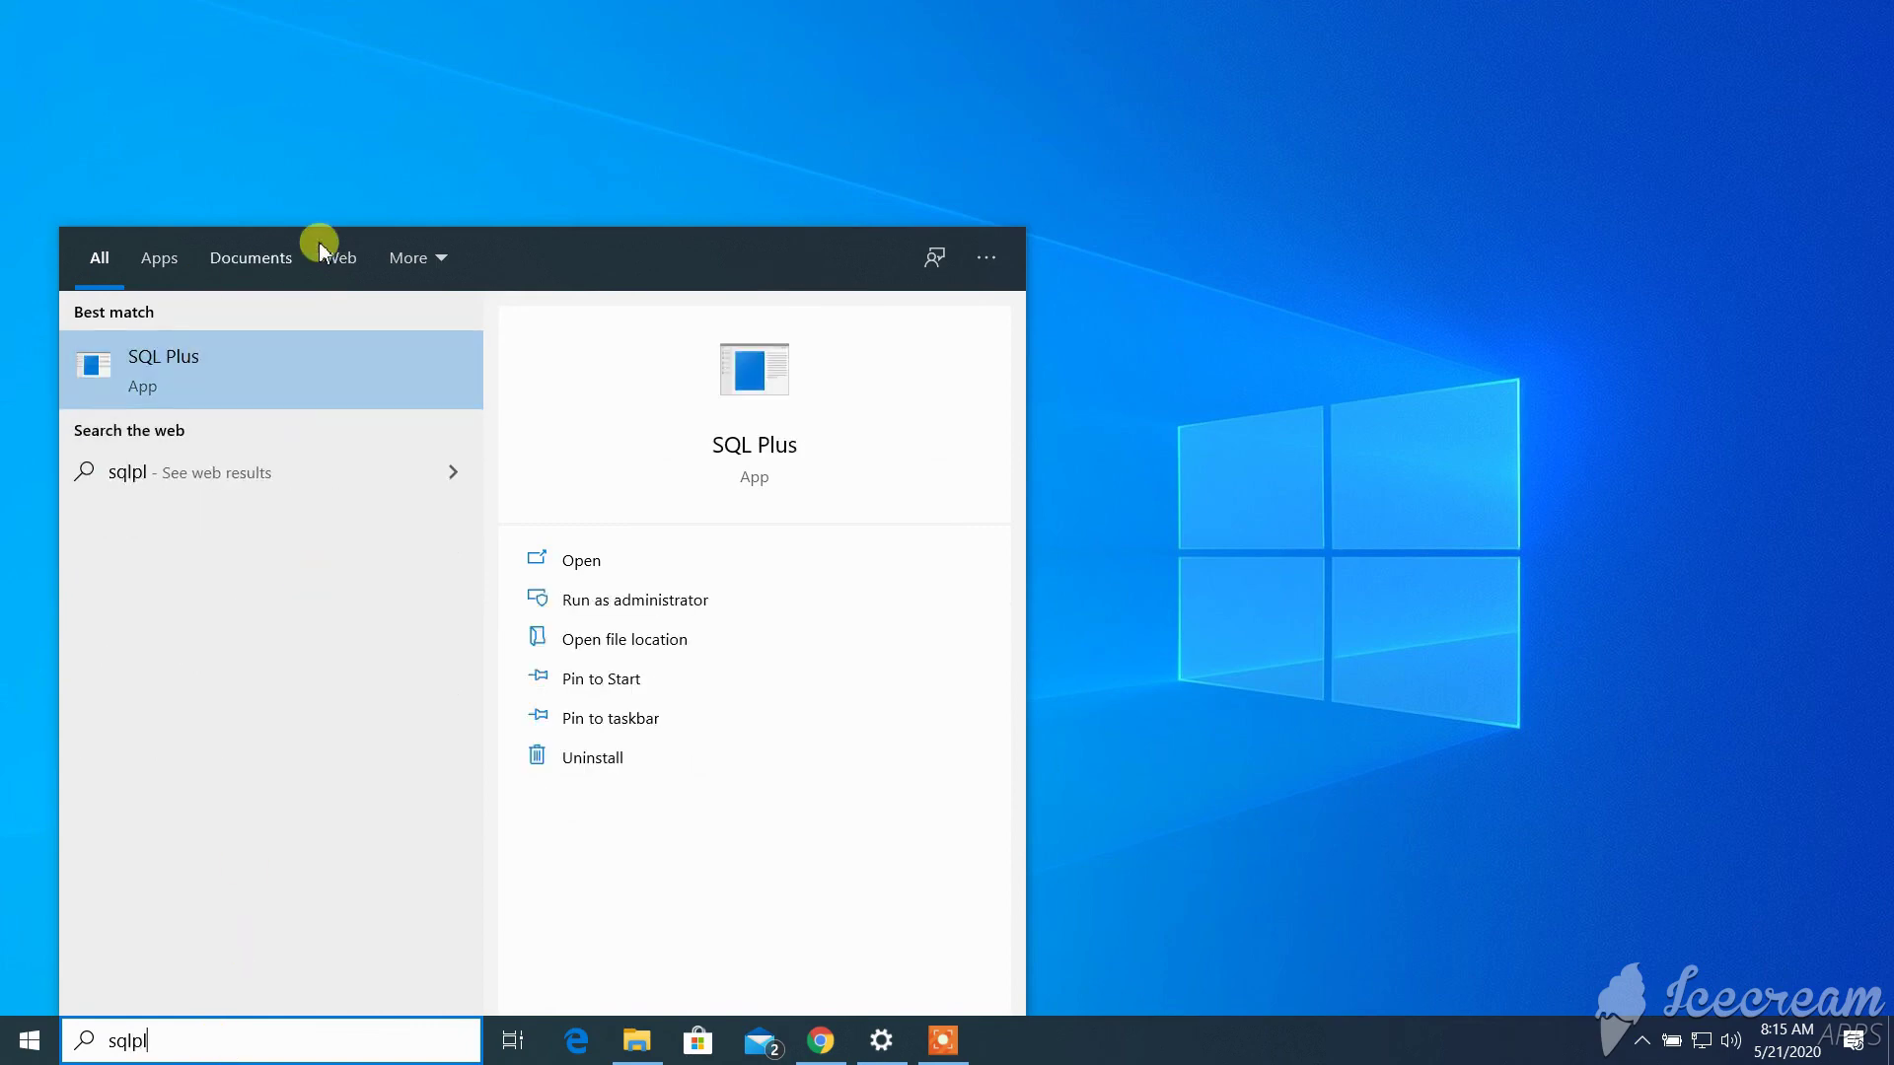
pyautogui.click(347, 399)
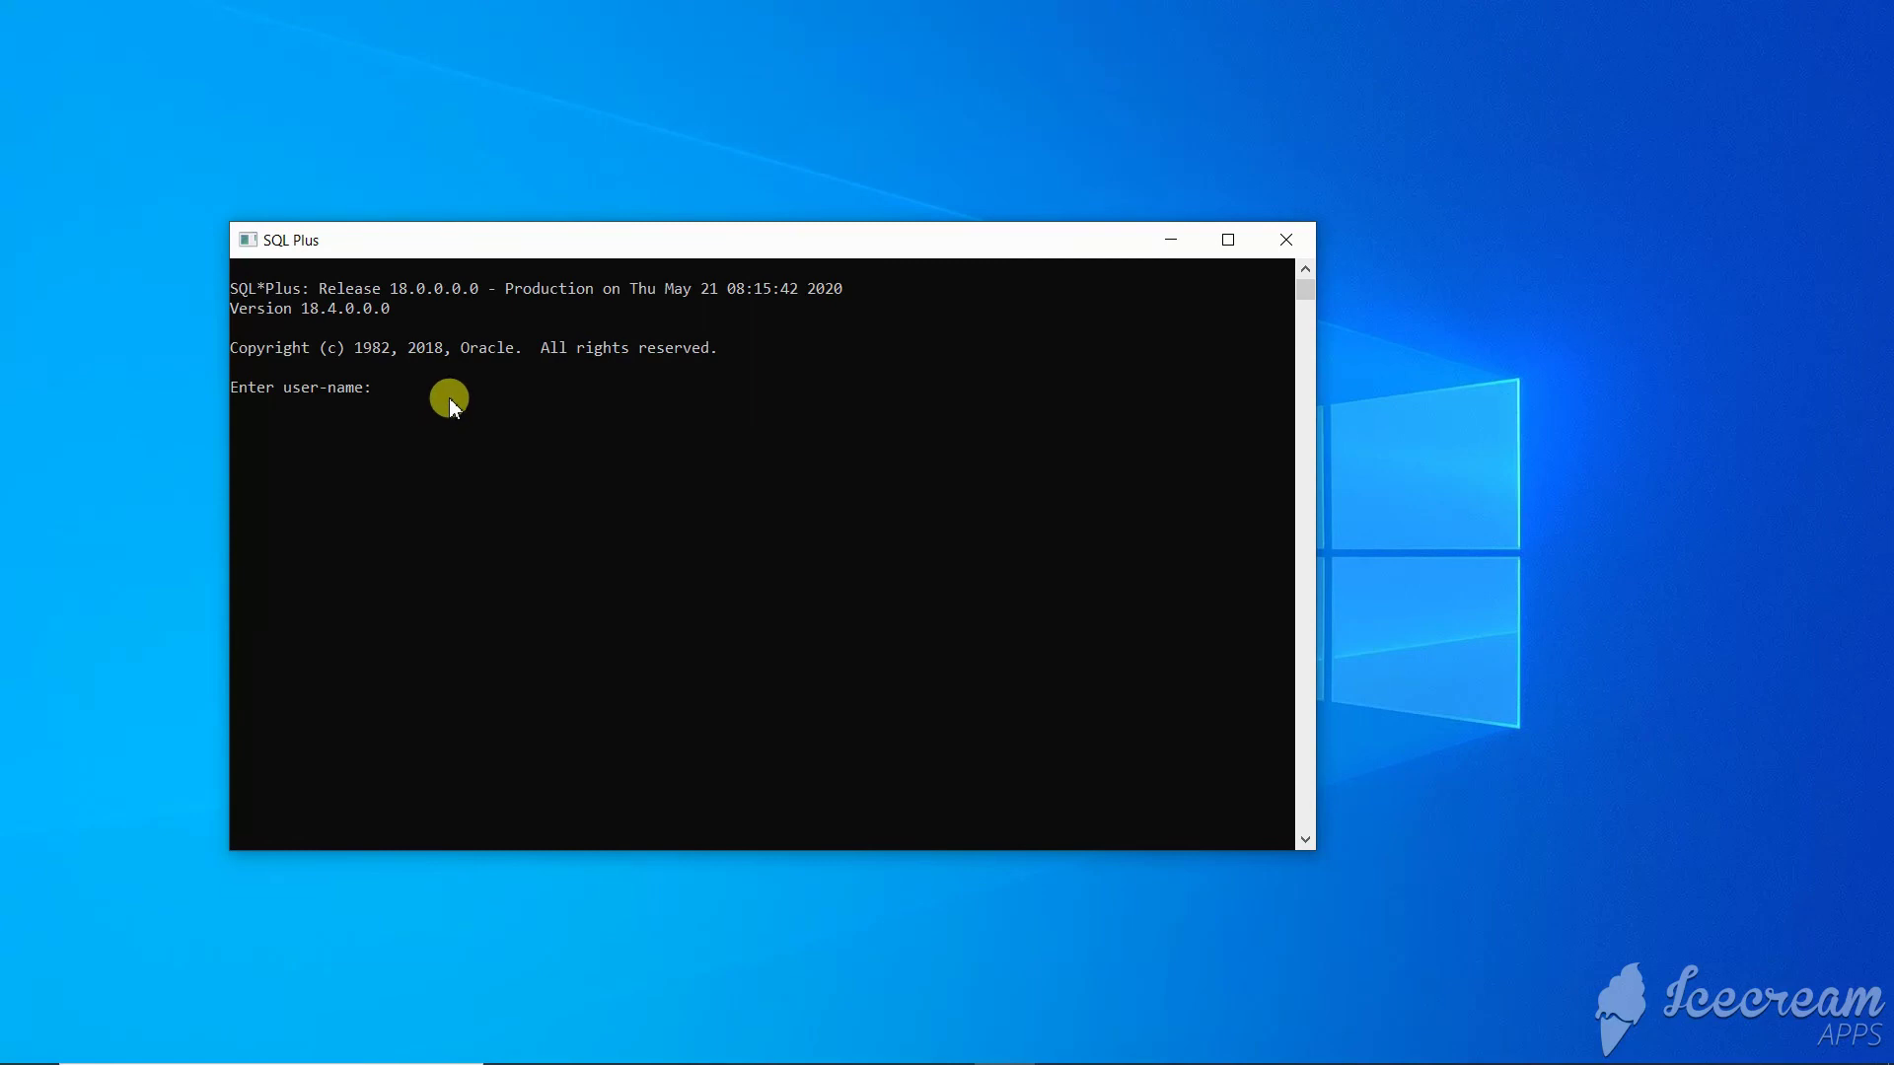
# - Log in to SQL Plus with '/ as sysdba'
pyautogui.write('/ as sysdba')
pyautogui.press('Return')
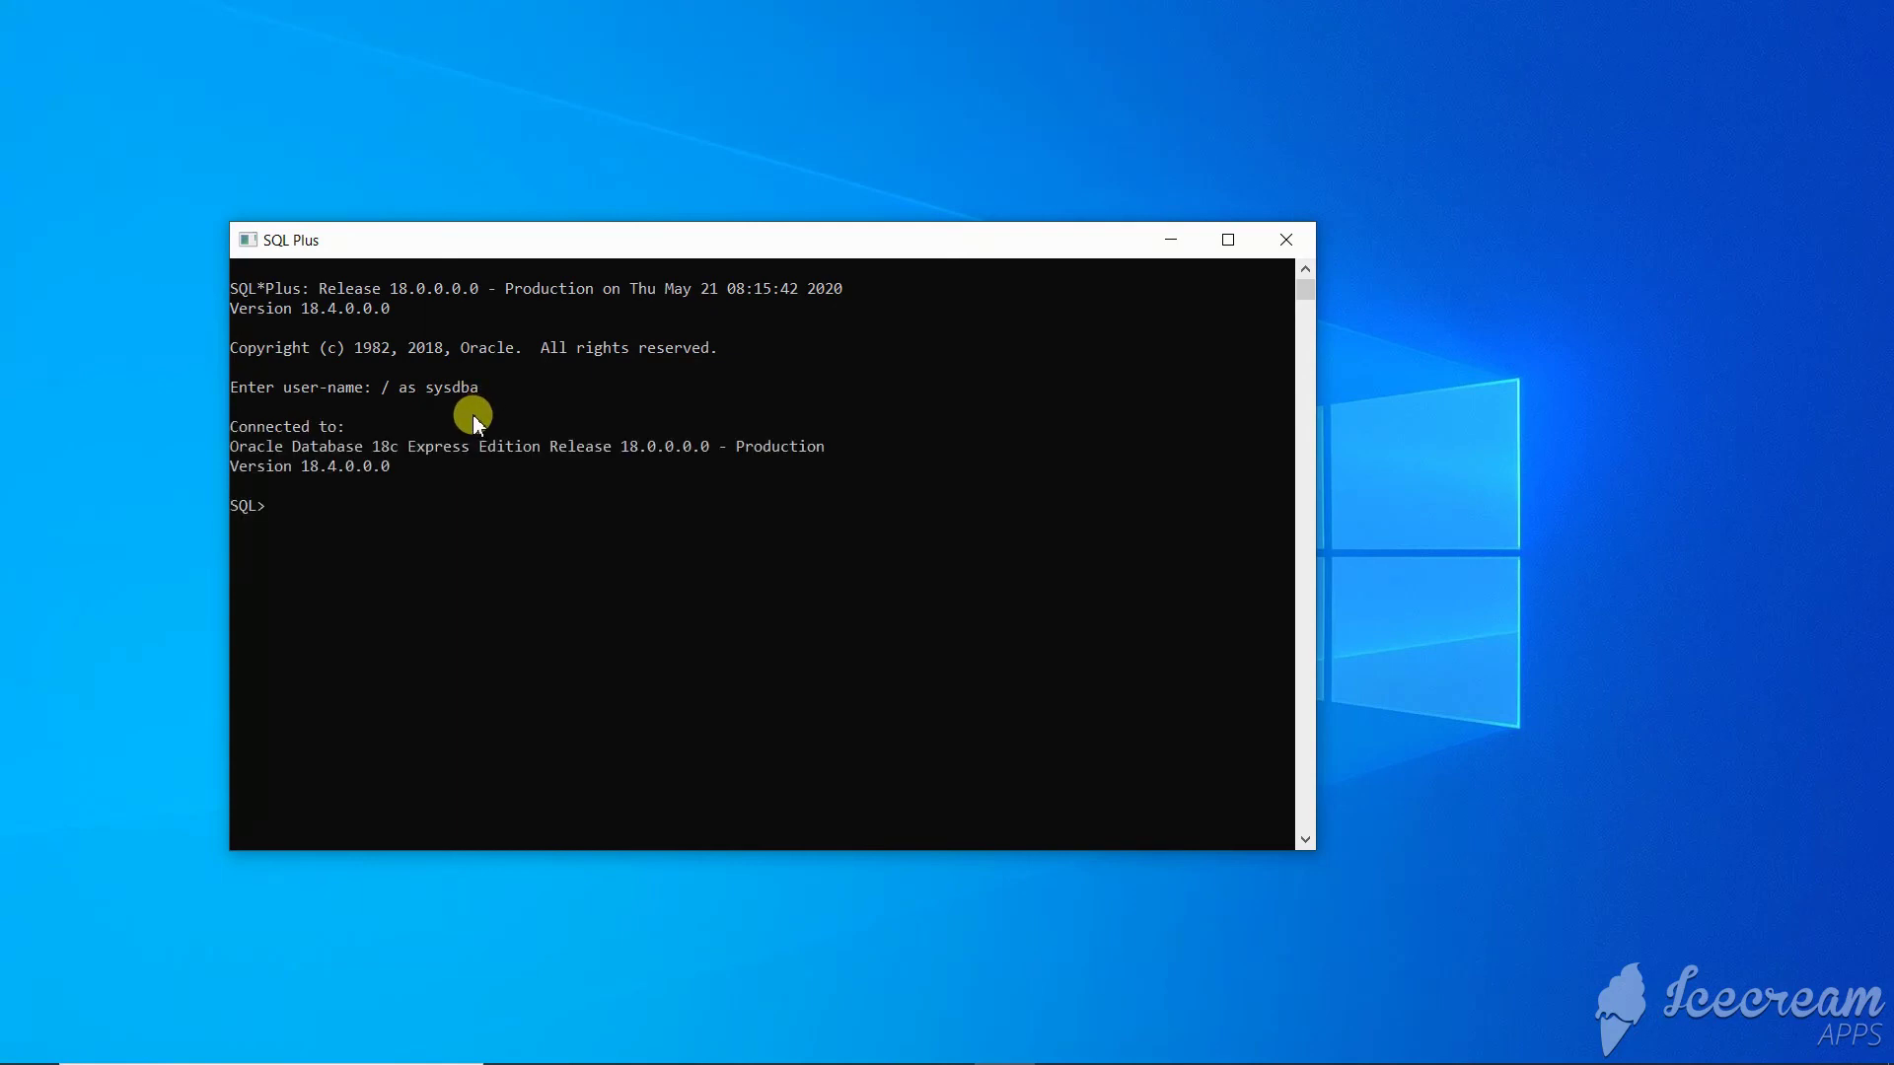